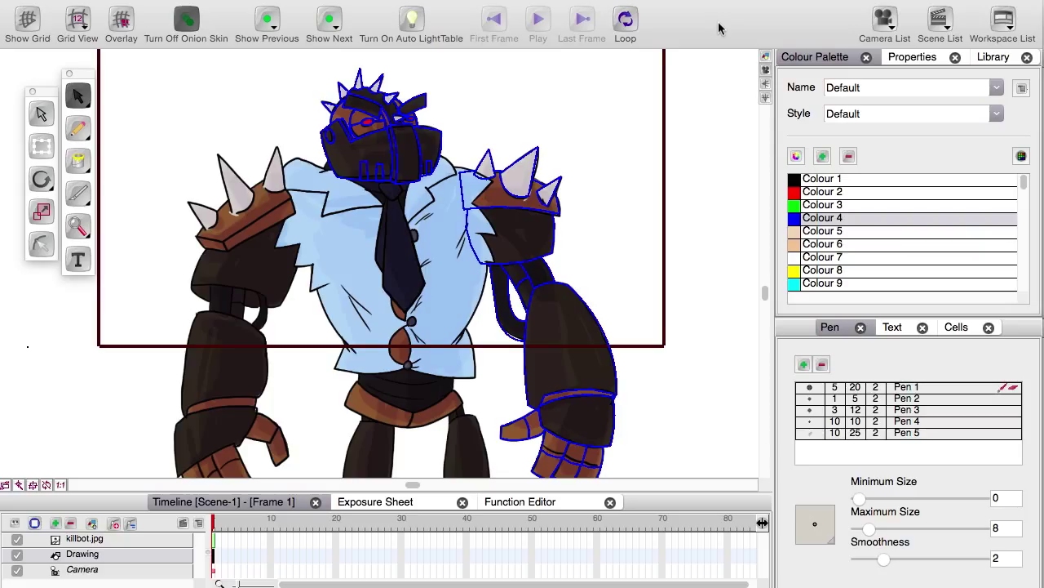
Trace the inner edge of the unlined forearm with a single blue pencil stroke, redrawing it after undoing the first attempt.
click(78, 128)
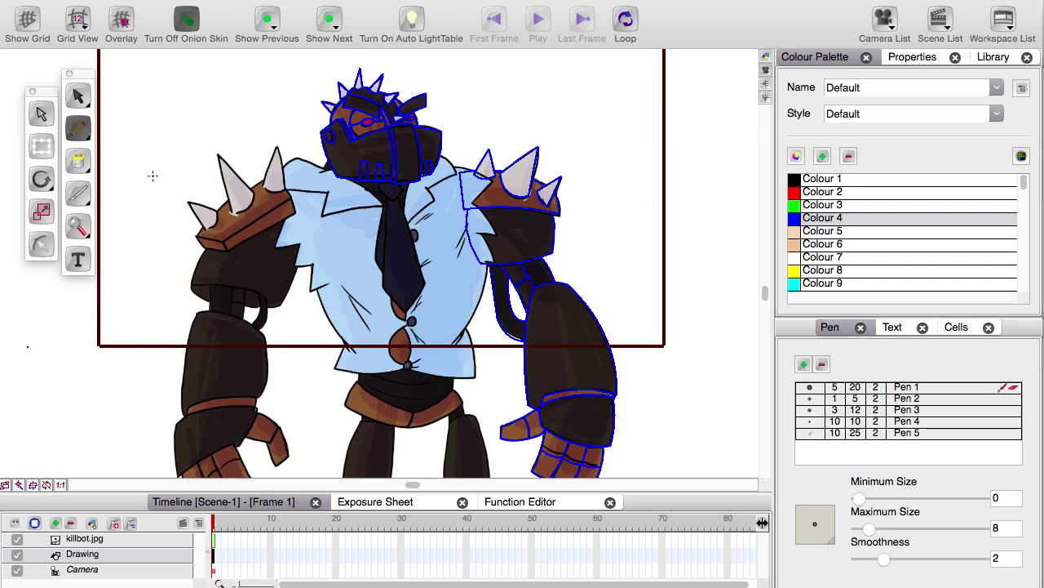
mouse_move(202, 264)
mouse_down()
mouse_move(210, 232)
mouse_move(310, 229)
mouse_up()
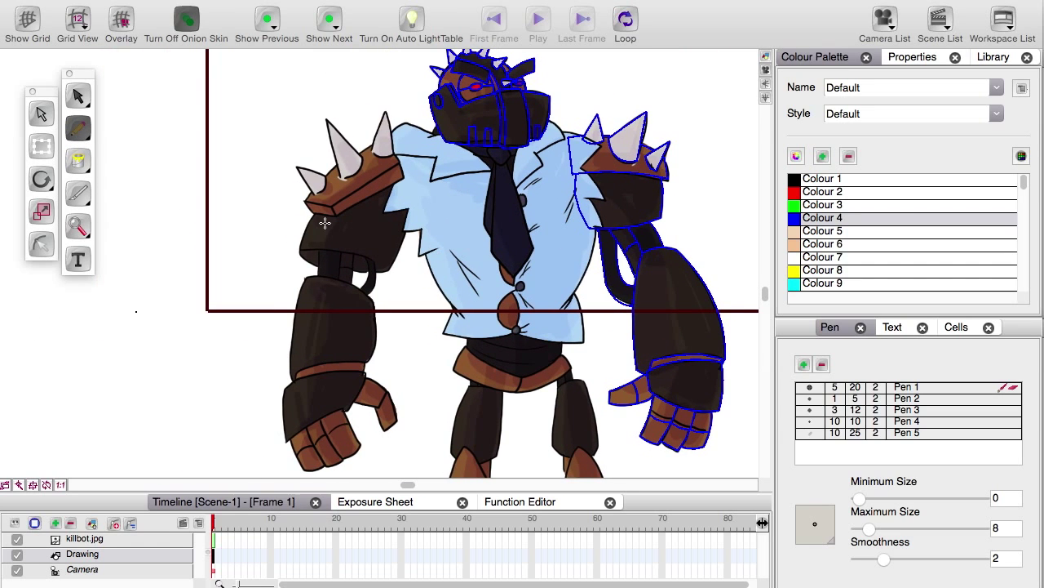
scroll(300, 287, up, 8)
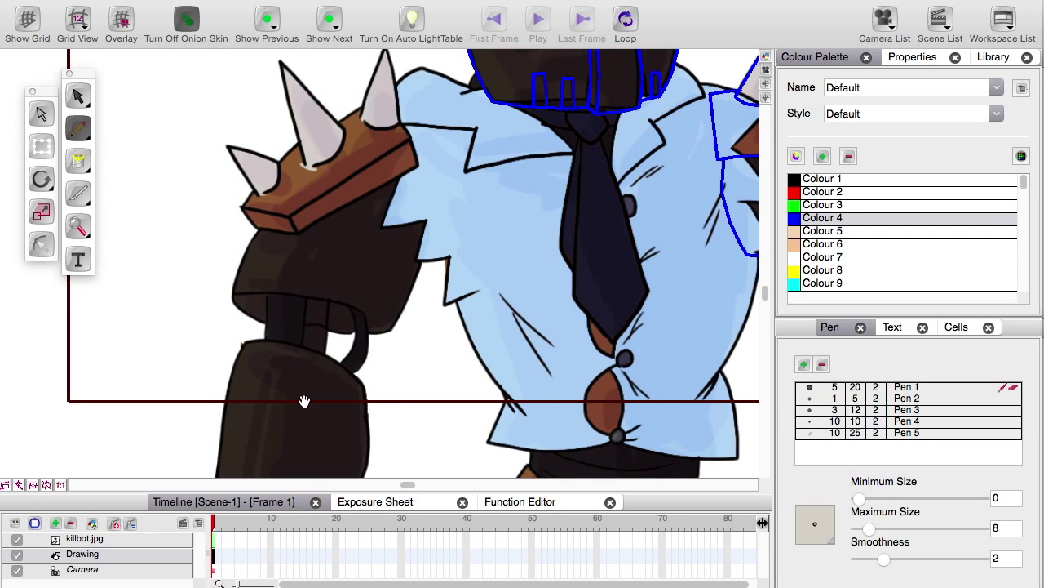
scroll(303, 400, down, 5)
scroll(296, 336, up, 2)
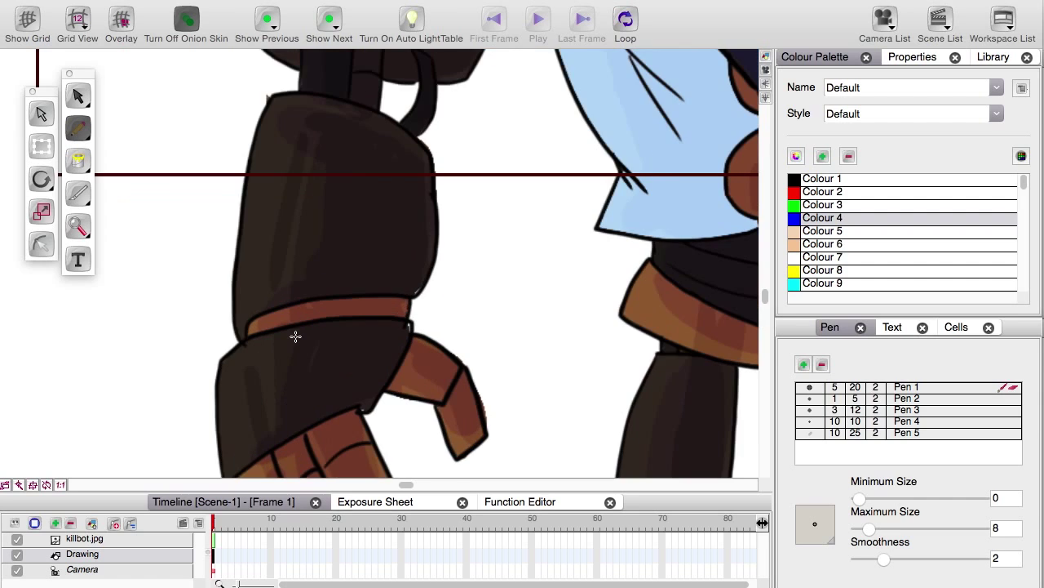
drag(428, 149, 413, 298)
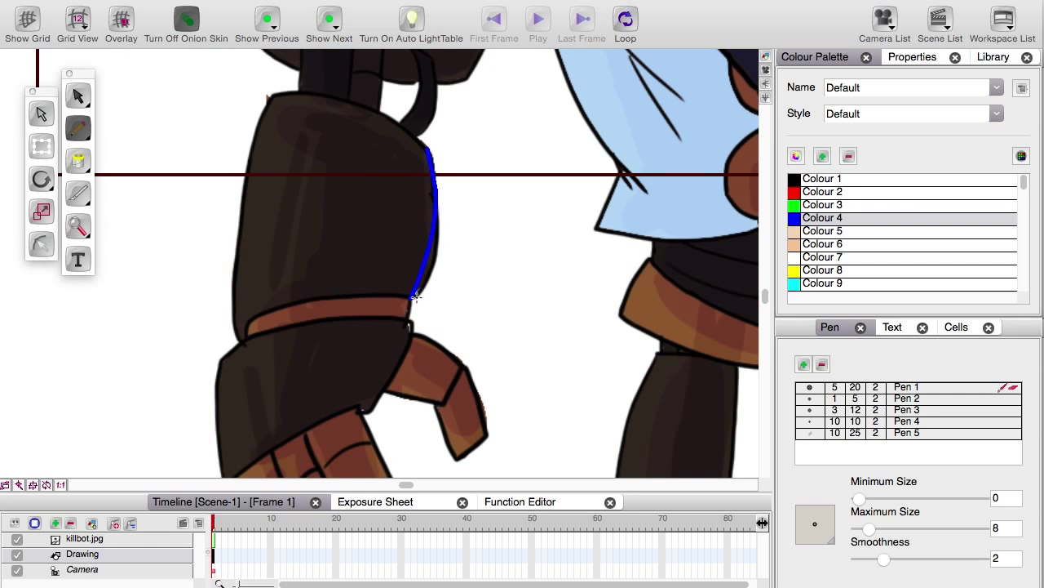
drag(308, 294, 287, 351)
key(super+z)
key(z)
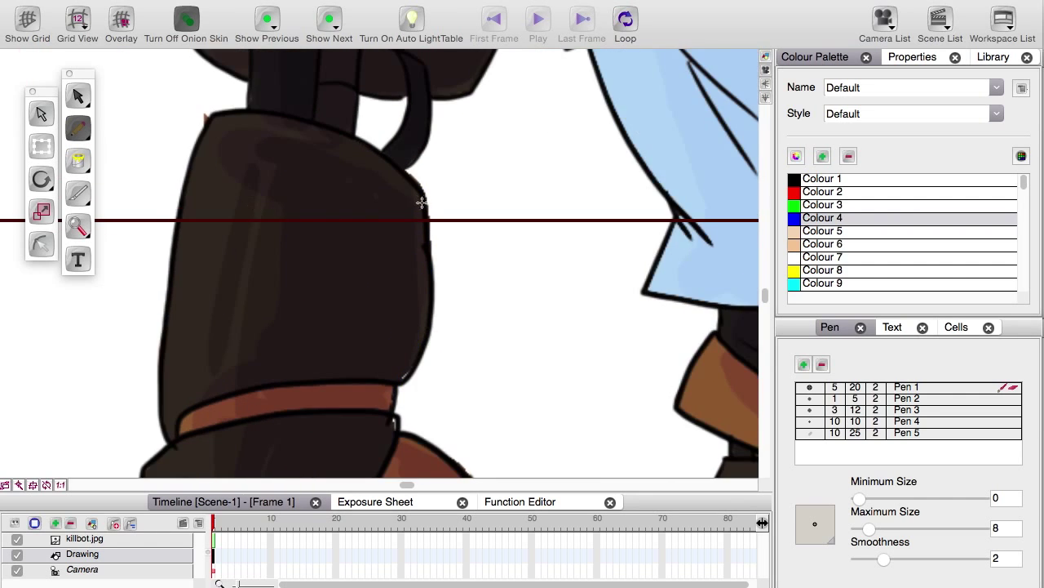
mouse_move(418, 179)
mouse_down()
mouse_move(430, 230)
mouse_move(411, 395)
mouse_up()
Select the blue forearm stroke and try rotating it, undoing the rotation.
click(80, 91)
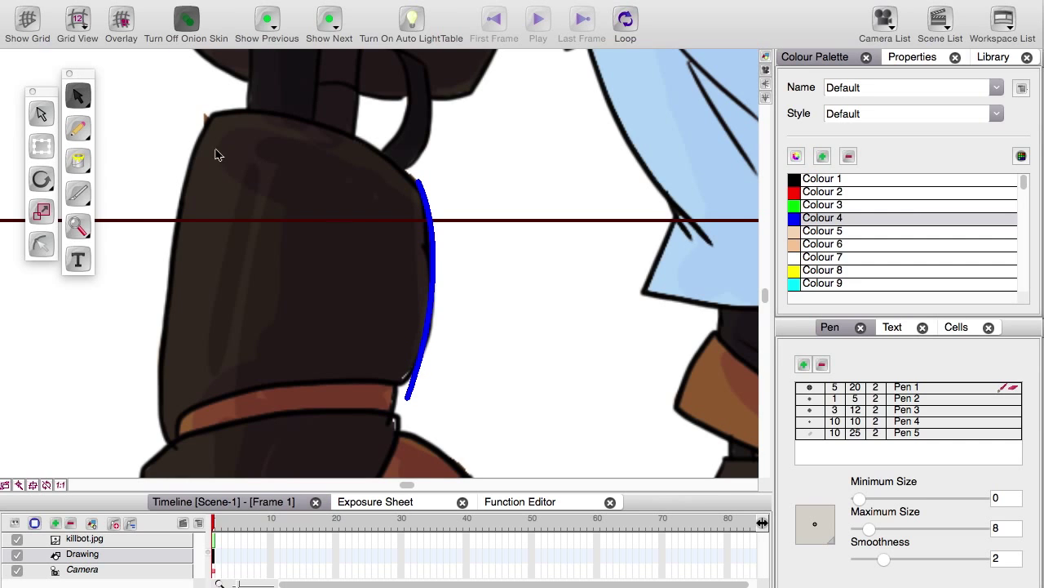
drag(376, 276, 336, 278)
key(z)
click(403, 282)
drag(315, 359, 315, 331)
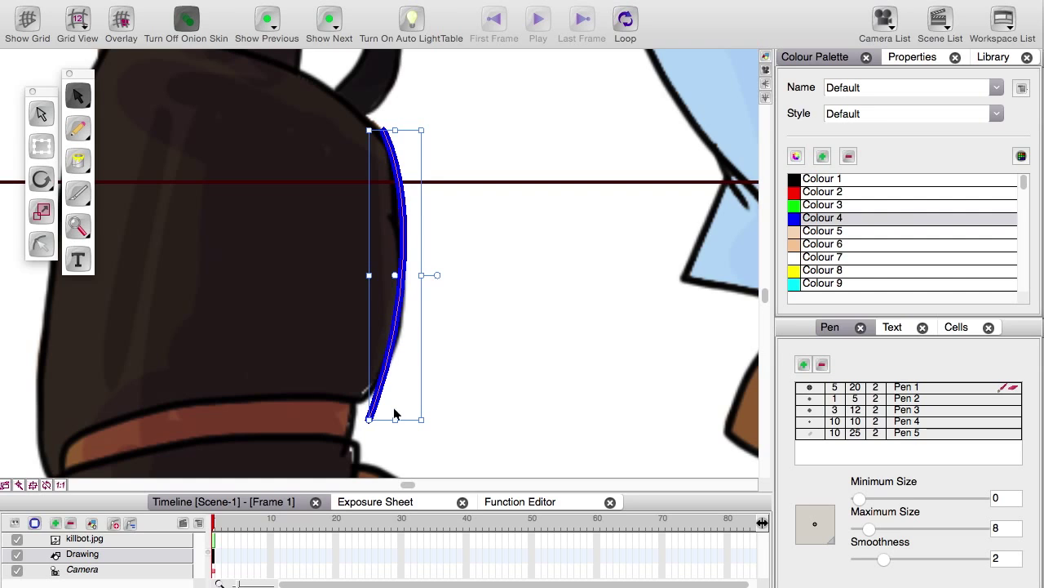
click(422, 437)
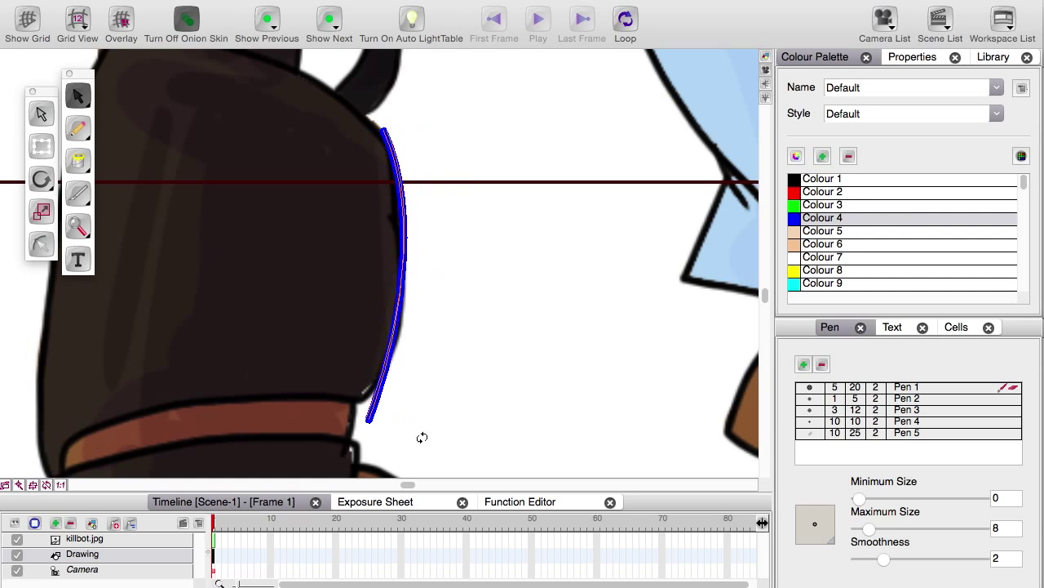
drag(422, 438, 191, 305)
key(super+z)
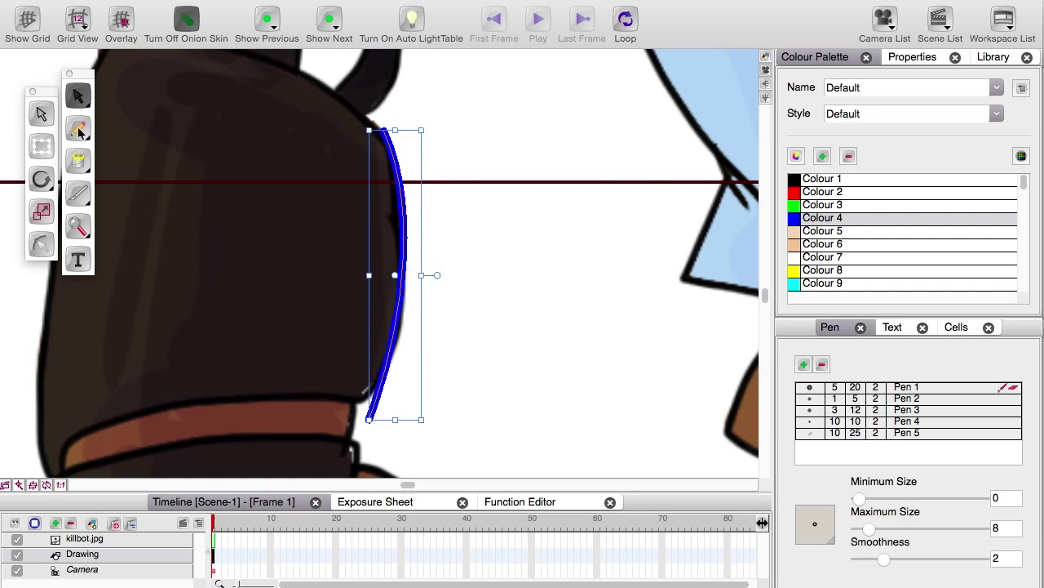
Draw three diagonal blue pencil strokes over the forearm, crossing its inner edge line.
click(79, 132)
mouse_move(280, 115)
mouse_down()
mouse_move(411, 266)
mouse_move(442, 339)
mouse_up()
mouse_move(275, 188)
mouse_down()
mouse_move(328, 243)
mouse_move(426, 382)
mouse_up()
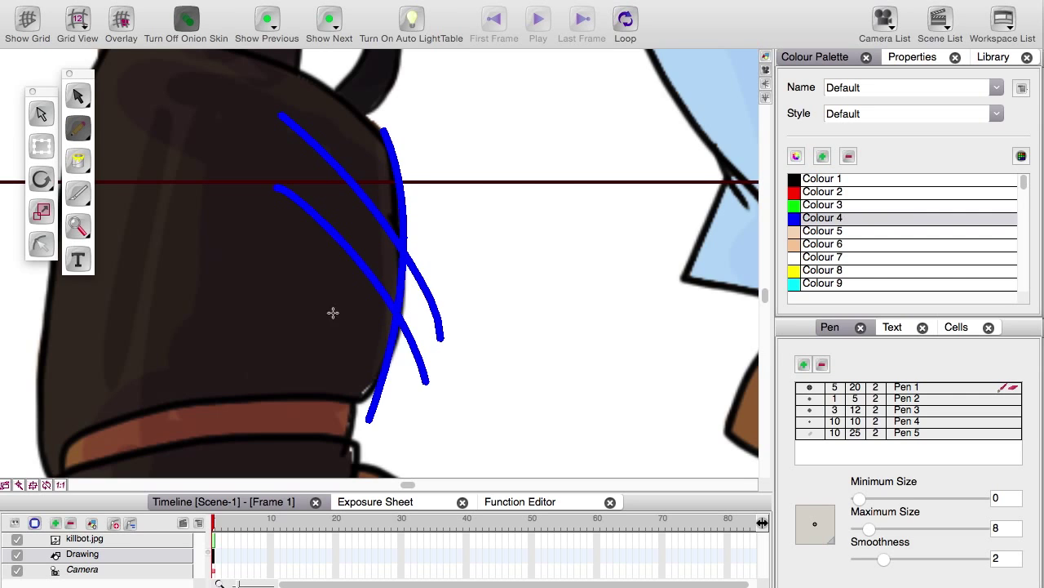
drag(309, 283, 396, 410)
Move the two upper diagonal blue strokes and the traced edge stroke individually away from the forearm.
click(75, 92)
mouse_move(481, 199)
mouse_down()
mouse_move(392, 298)
mouse_move(310, 340)
mouse_up()
click(420, 290)
drag(428, 292, 505, 230)
mouse_move(407, 324)
mouse_down()
mouse_move(499, 322)
mouse_move(458, 296)
mouse_up()
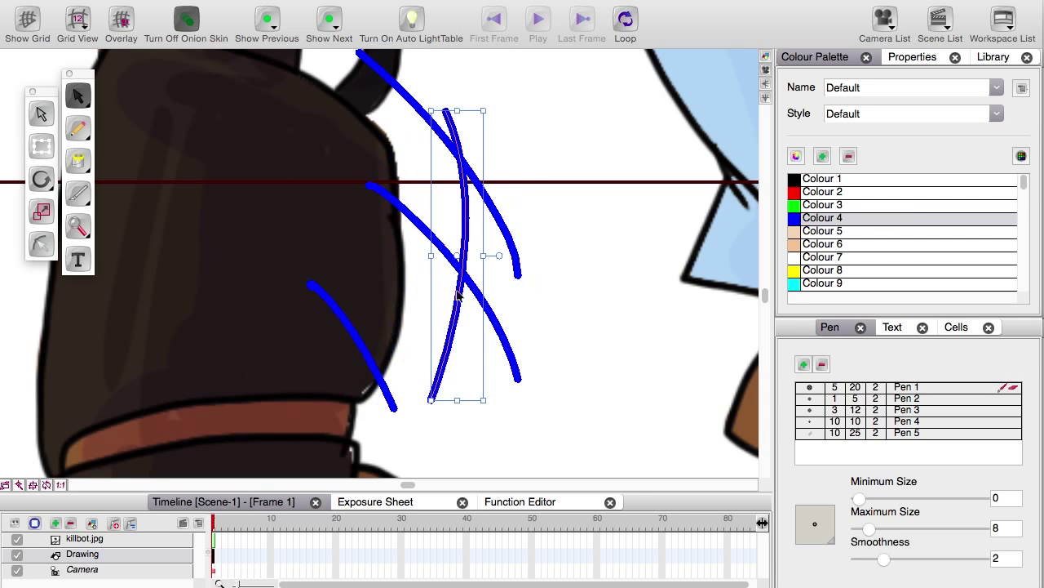
click(622, 372)
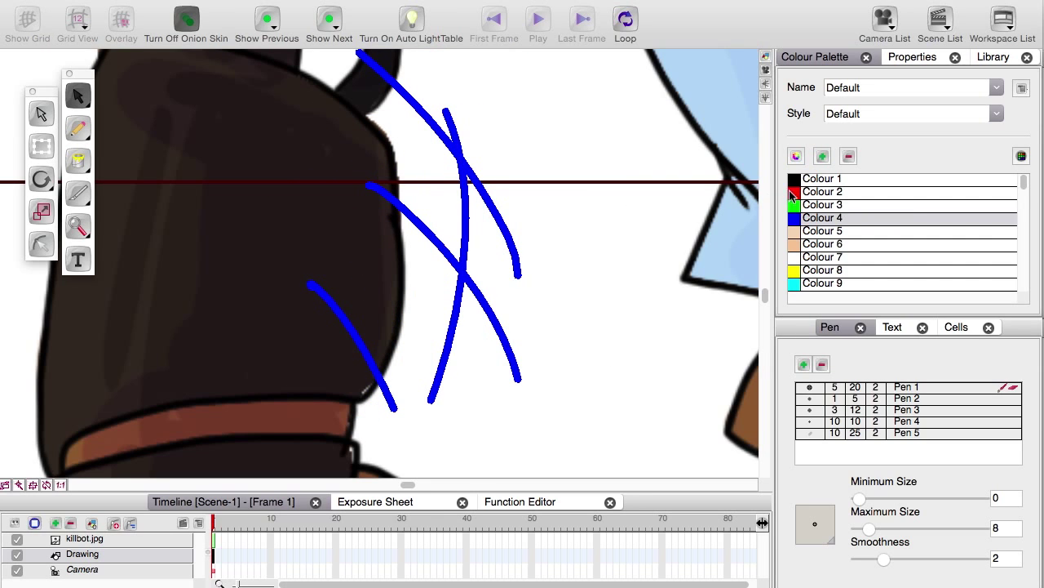
Draw three red pencil strokes in Colour 2 across the blue ones beside the forearm.
click(791, 195)
click(81, 131)
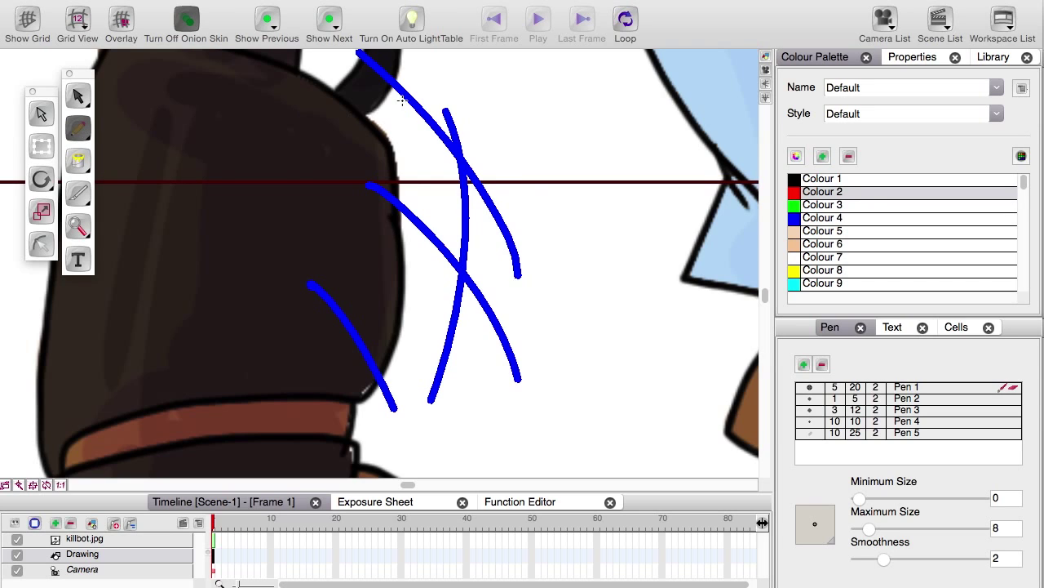
drag(412, 70, 426, 269)
drag(473, 103, 457, 328)
mouse_move(373, 148)
mouse_down()
mouse_move(412, 170)
mouse_move(519, 330)
mouse_up()
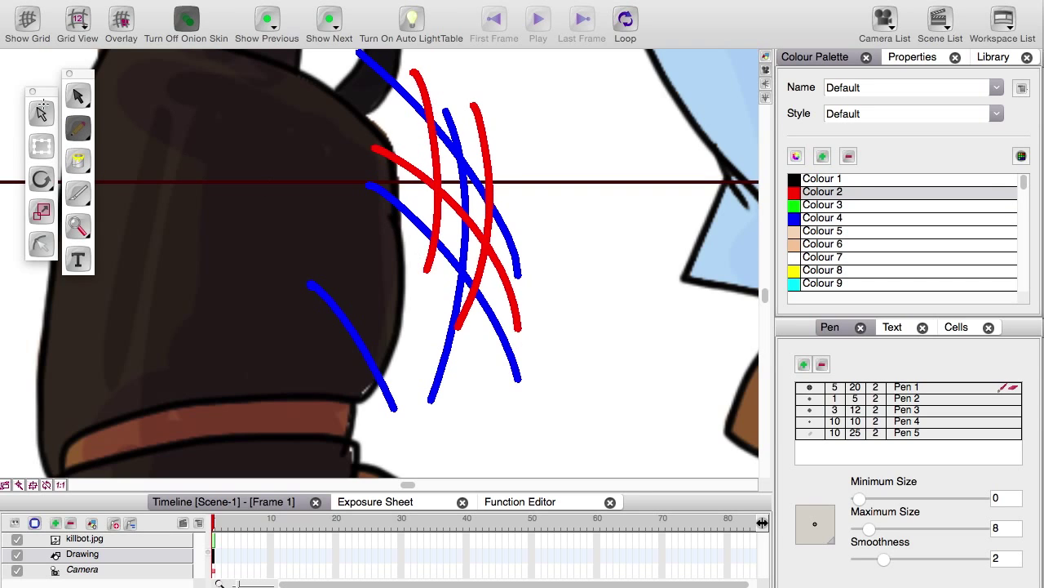
Shift the near-vertical blue stroke upward and move the diagonal red stroke toward the forearm.
click(78, 96)
click(461, 178)
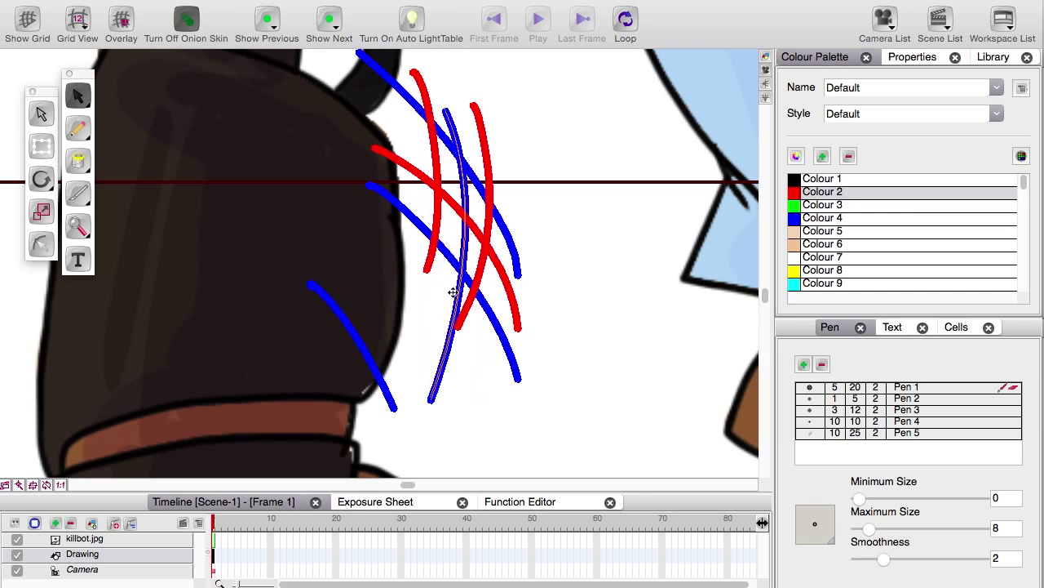
mouse_move(453, 292)
mouse_down()
mouse_move(409, 243)
mouse_move(450, 299)
mouse_up()
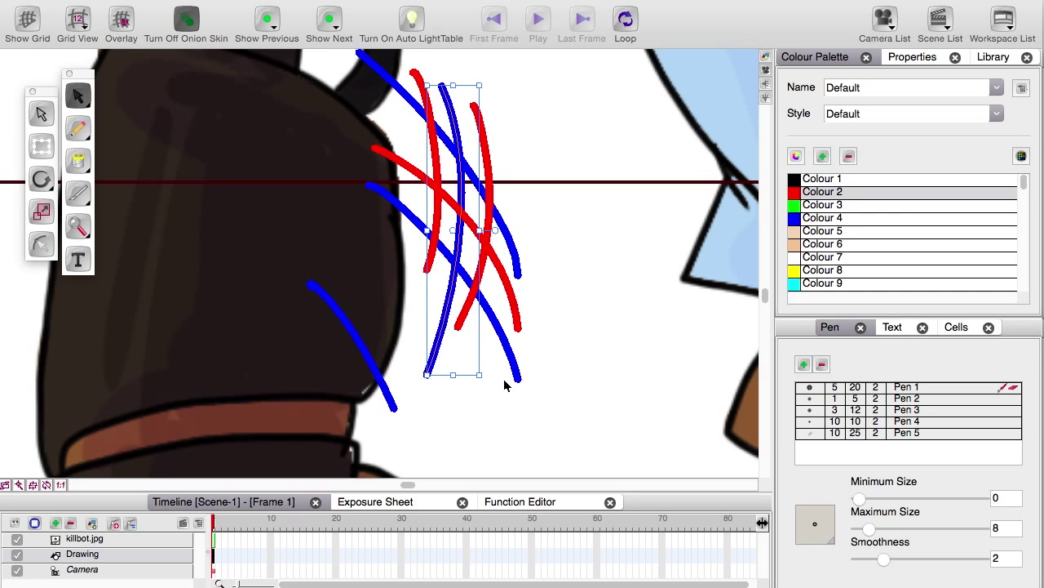
mouse_move(510, 294)
mouse_down()
mouse_move(478, 354)
mouse_move(479, 292)
mouse_up()
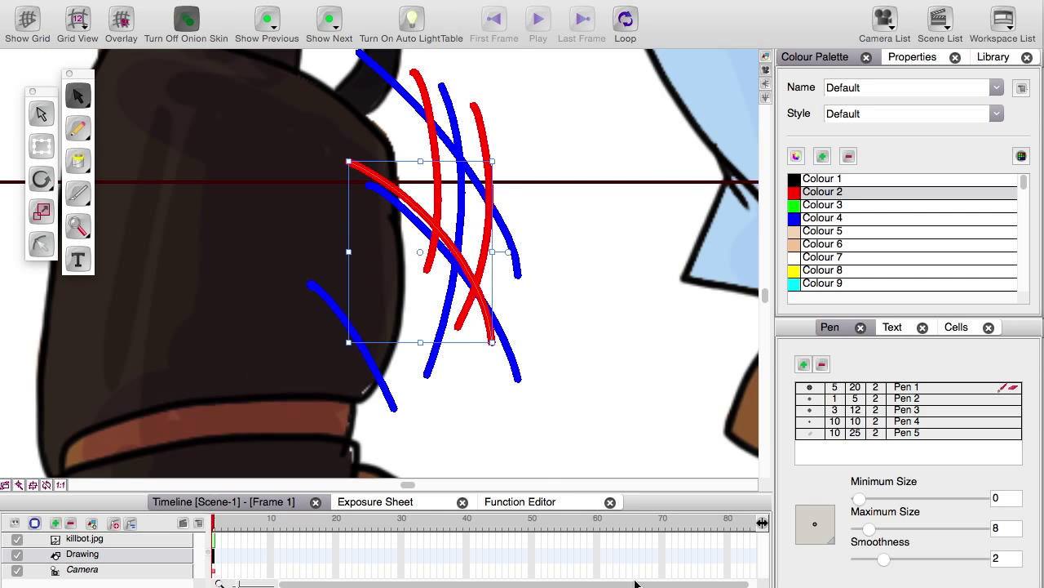
Rotate the upper diagonal blue stroke to run nearly horizontally and scale it up.
click(456, 151)
drag(351, 279, 514, 261)
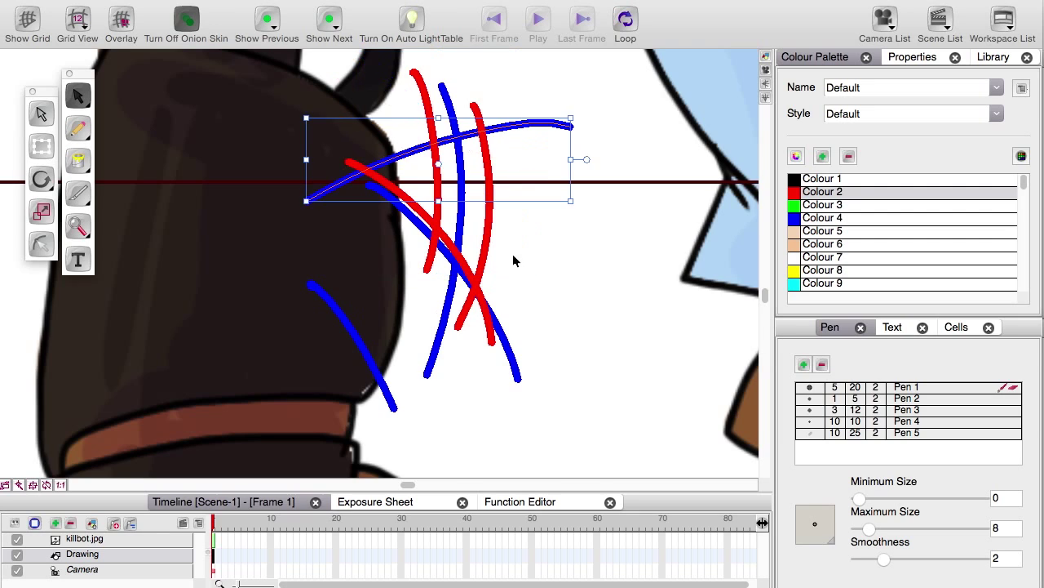
drag(571, 201, 666, 324)
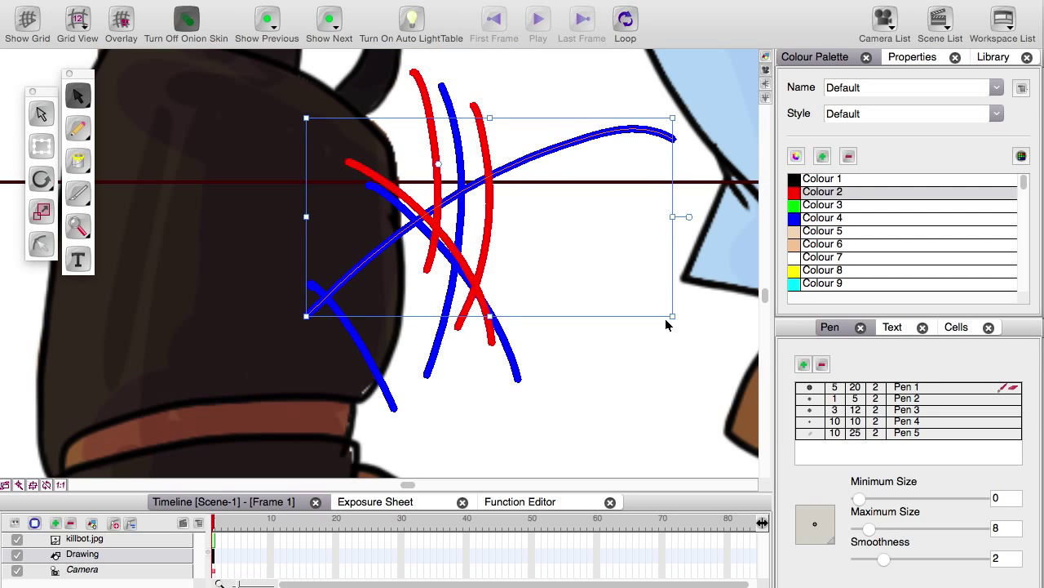
Delete all the red strokes and every blue stroke except the near-vertical one beside the forearm.
mouse_move(618, 395)
mouse_down()
mouse_move(411, 112)
mouse_move(538, 331)
mouse_move(489, 112)
mouse_up()
key(Delete)
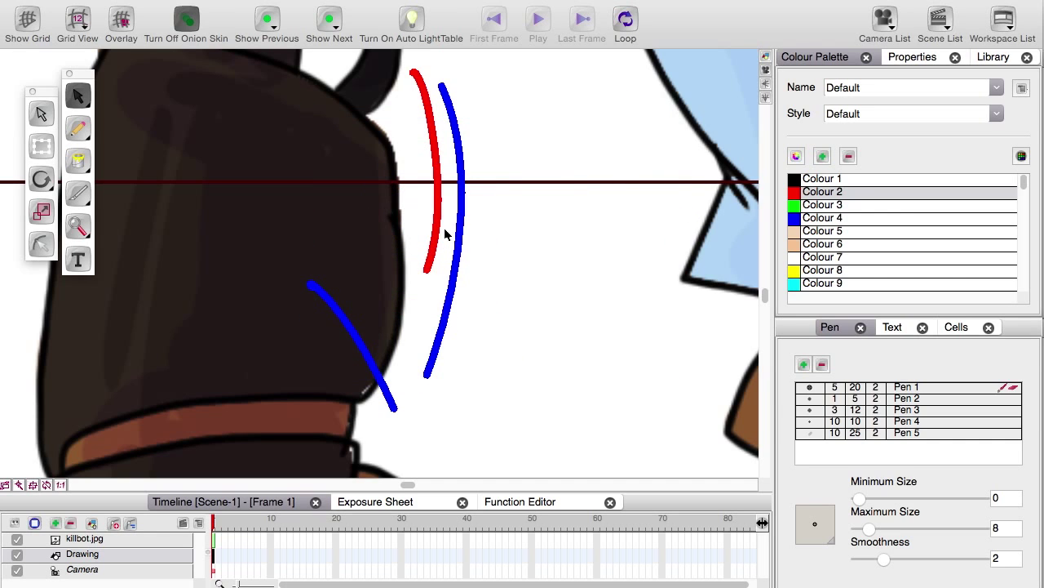
click(445, 234)
key(Delete)
click(350, 326)
key(Delete)
Bend the remaining blue stroke into a rounder arc with the Contour Editor by pulling its curve handles outward.
click(77, 92)
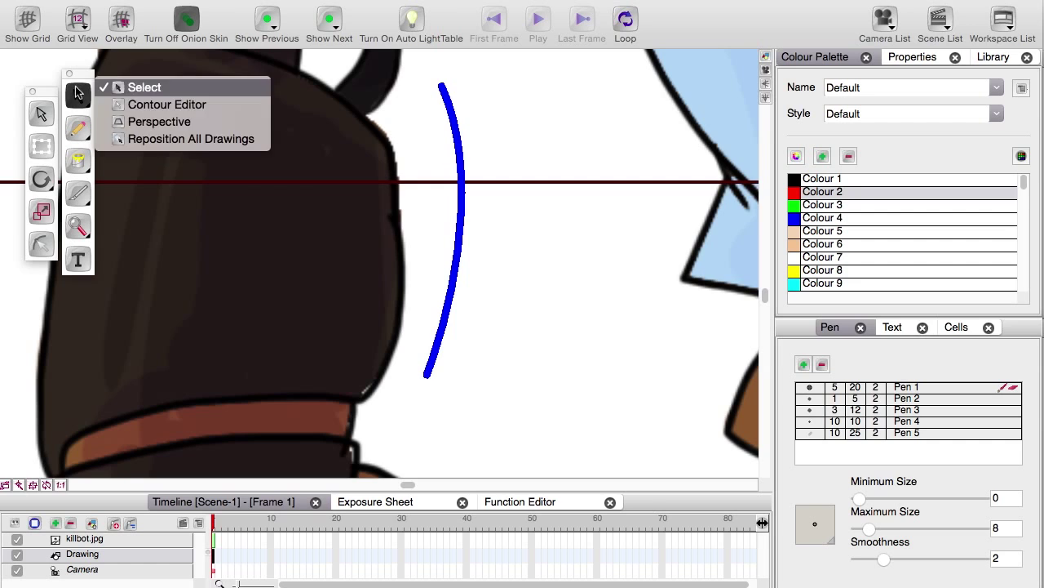
click(129, 105)
mouse_move(588, 439)
mouse_down()
mouse_move(317, 49)
mouse_move(327, 57)
mouse_up()
scroll(351, 314, up, 2)
drag(360, 252, 353, 329)
drag(436, 423, 435, 353)
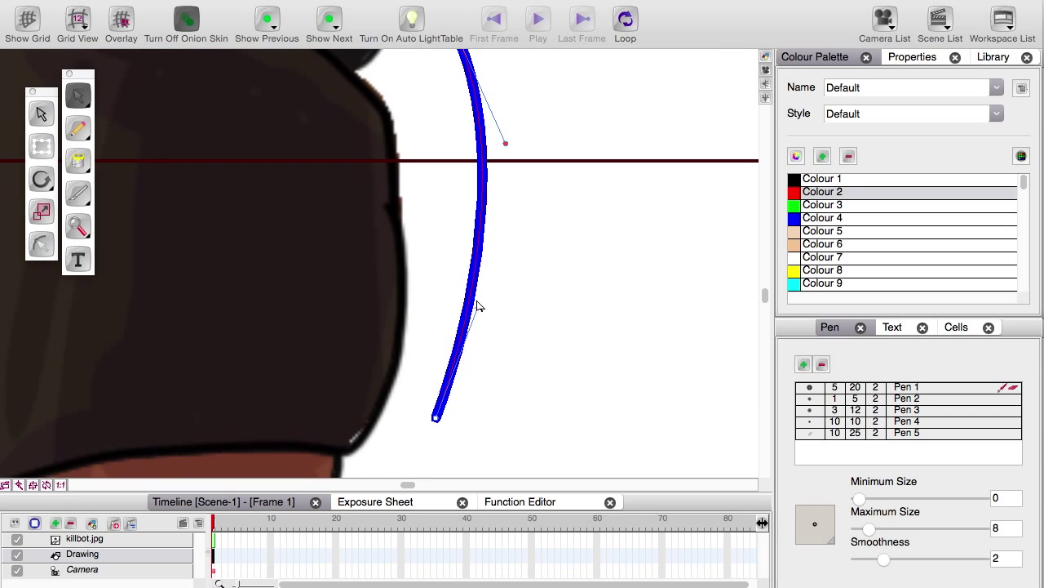
drag(478, 307, 511, 298)
drag(506, 144, 516, 132)
scroll(380, 245, down, 2)
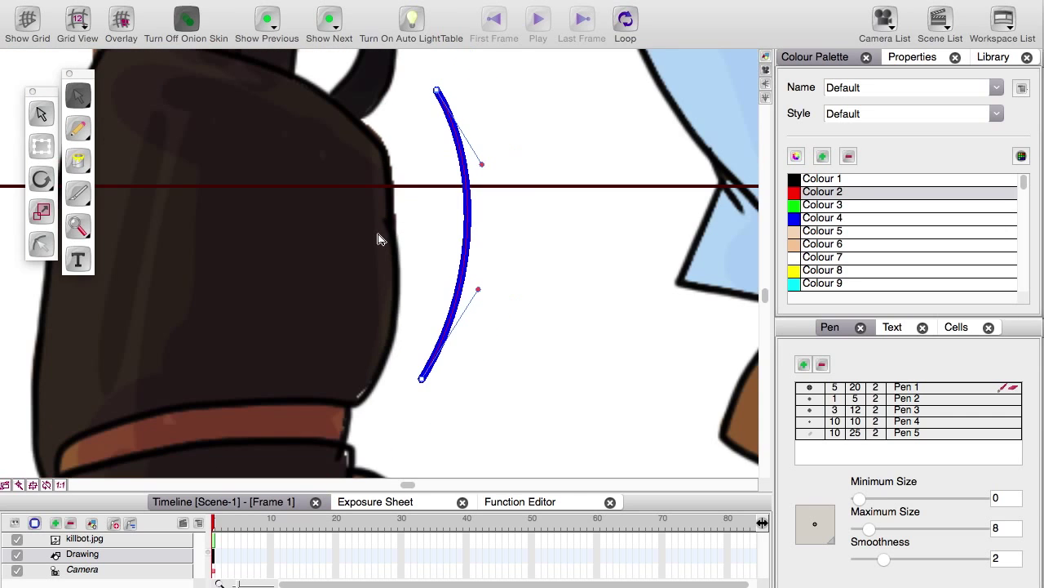
Draw a red, nearly vertical pencil curve over the forearm, beside the blue arc.
click(78, 128)
scroll(245, 240, left, 3)
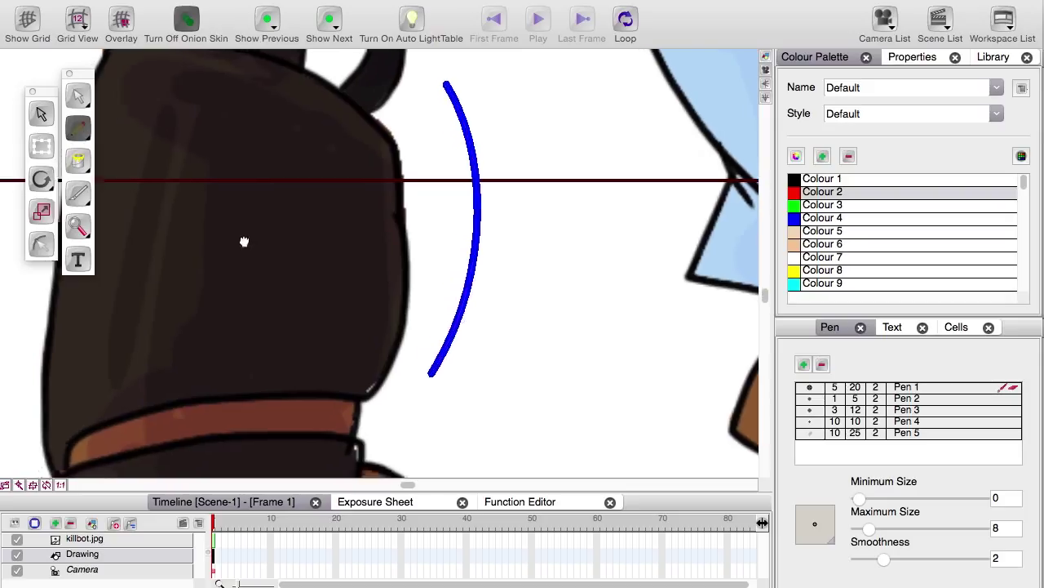
mouse_move(362, 105)
mouse_down()
mouse_move(389, 199)
mouse_move(387, 296)
mouse_move(364, 378)
mouse_up()
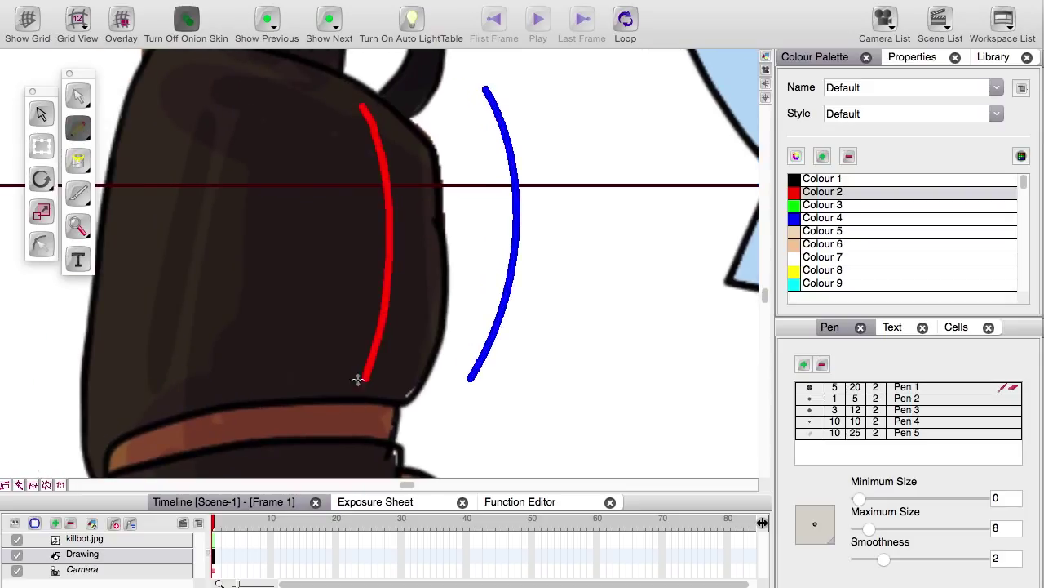
Examine the contour points and handles along the red stroke with the Contour Editor.
click(79, 96)
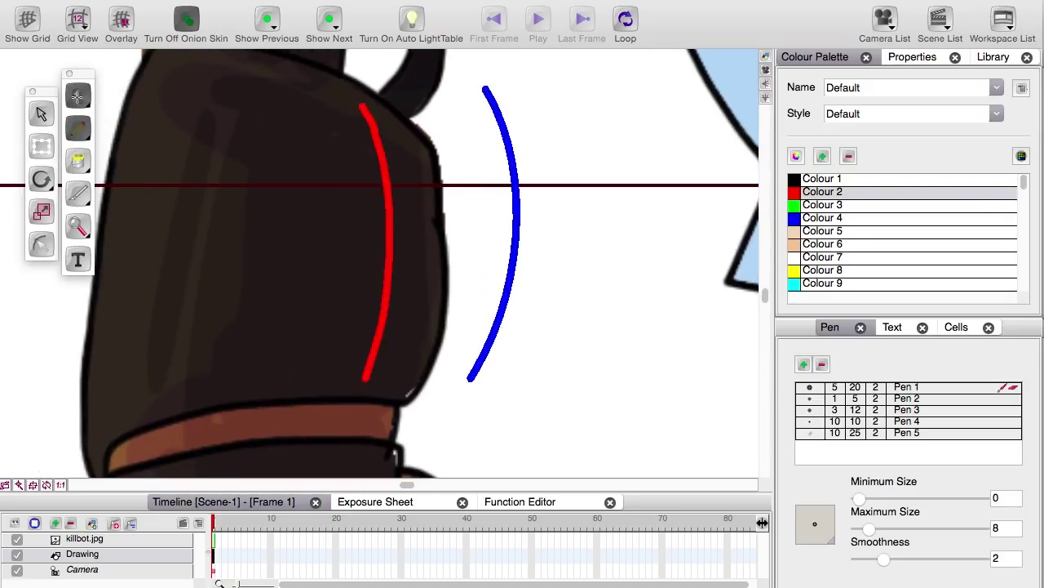
click(390, 295)
scroll(318, 200, up, 2)
key(2)
key(2)
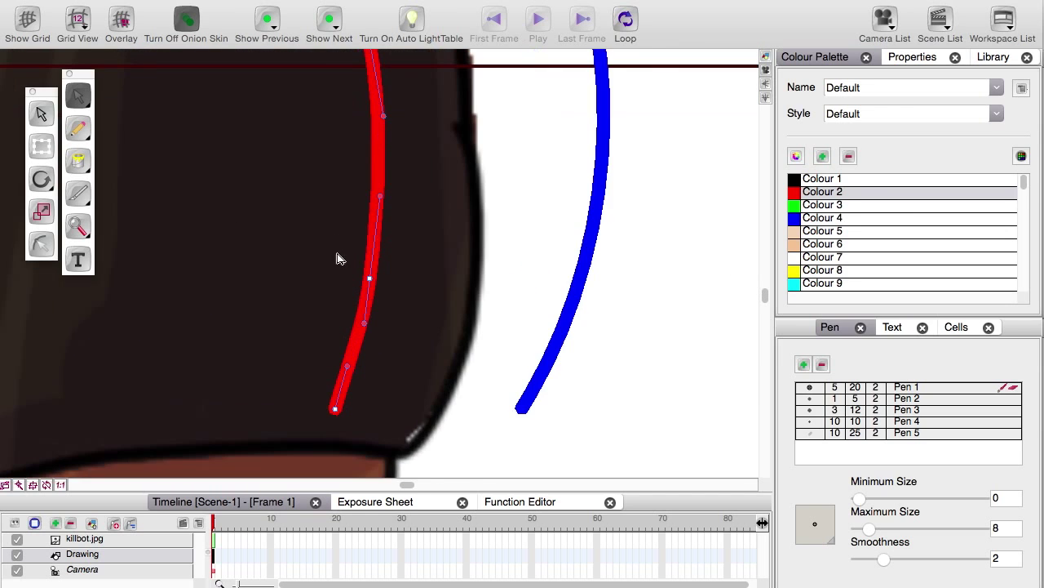
drag(368, 282, 389, 260)
key(space)
scroll(352, 173, down, 4)
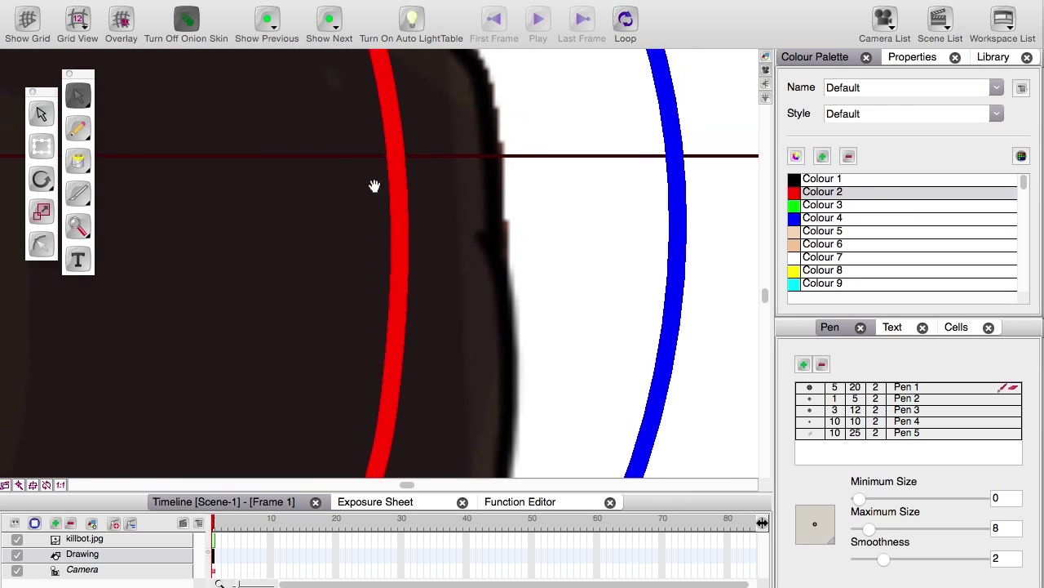
drag(320, 326, 345, 262)
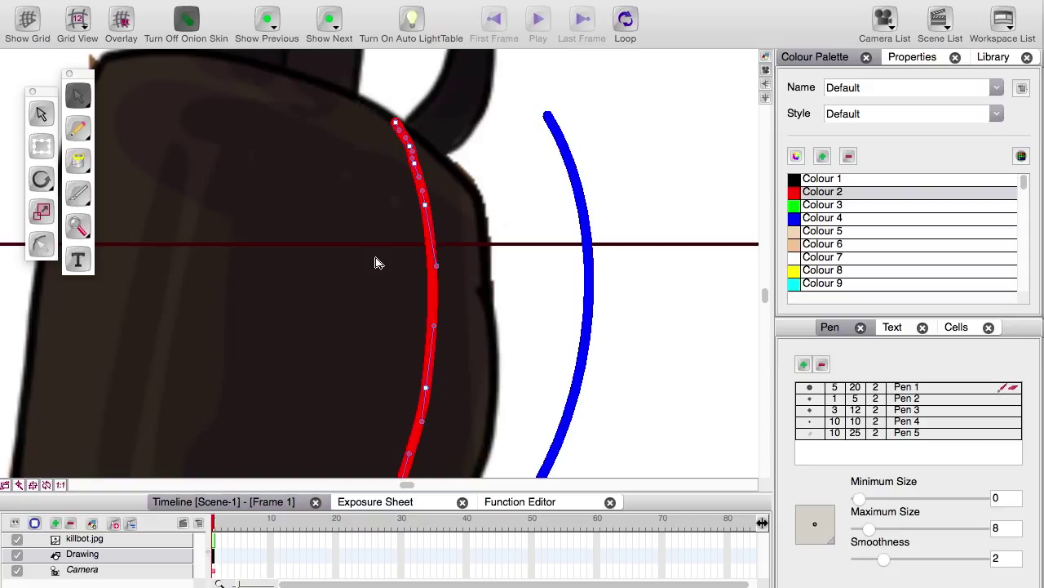
Delete the intermediate contour points of the red stroke, keeping only its two end points.
key(1)
key(2)
drag(381, 260, 360, 212)
drag(364, 93, 481, 377)
key(Delete)
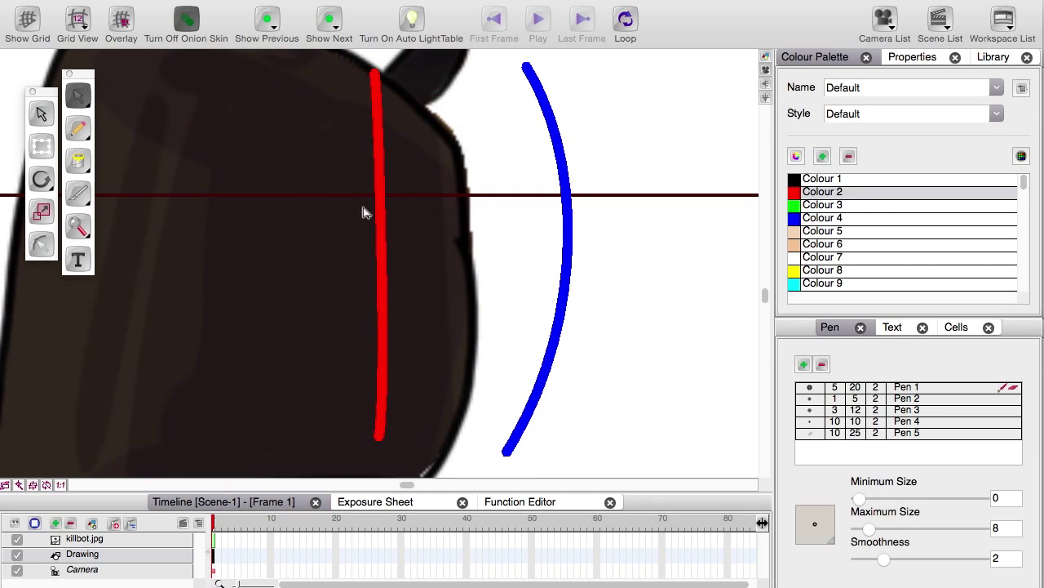
Curve the straightened red stroke into an outward arc by pulling handles from both end points.
click(374, 77)
drag(377, 81, 423, 181)
drag(390, 404, 416, 349)
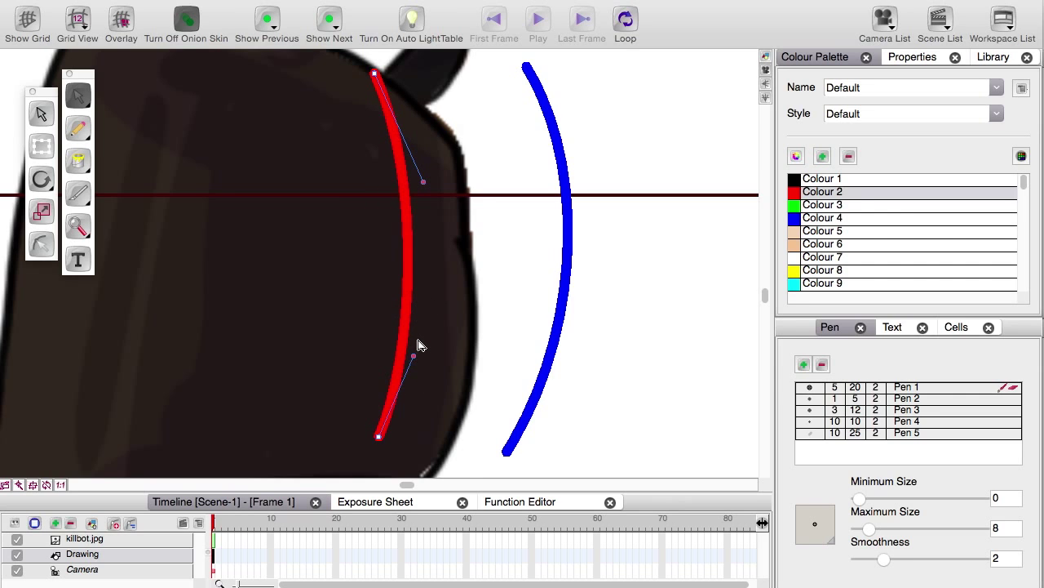
Trace the inner and outer side edges of the forearm with two blue pencil strokes in Colour 4.
key(x)
key(x)
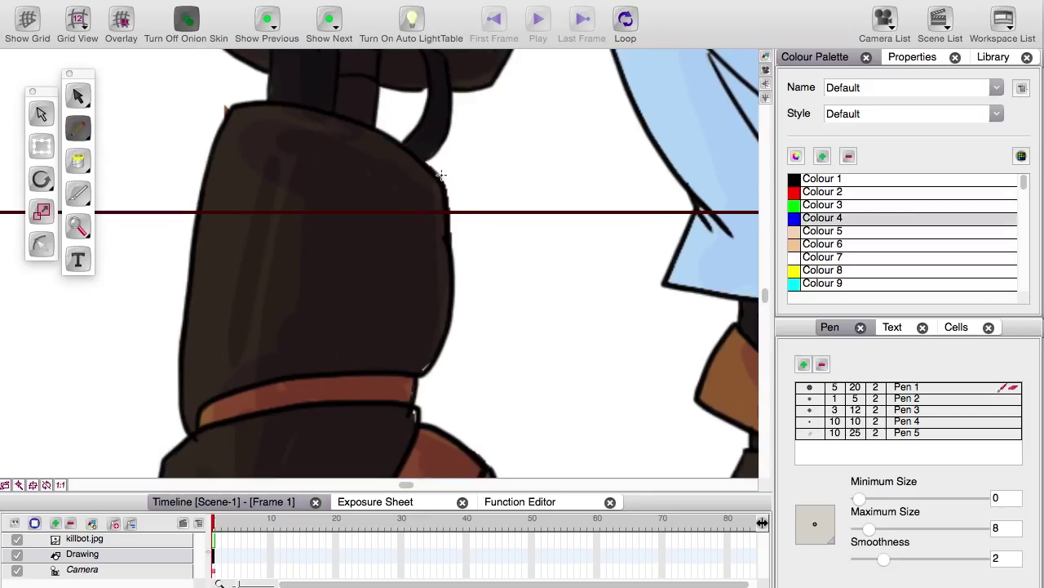
mouse_move(440, 175)
mouse_down()
mouse_move(447, 334)
mouse_move(434, 380)
mouse_up()
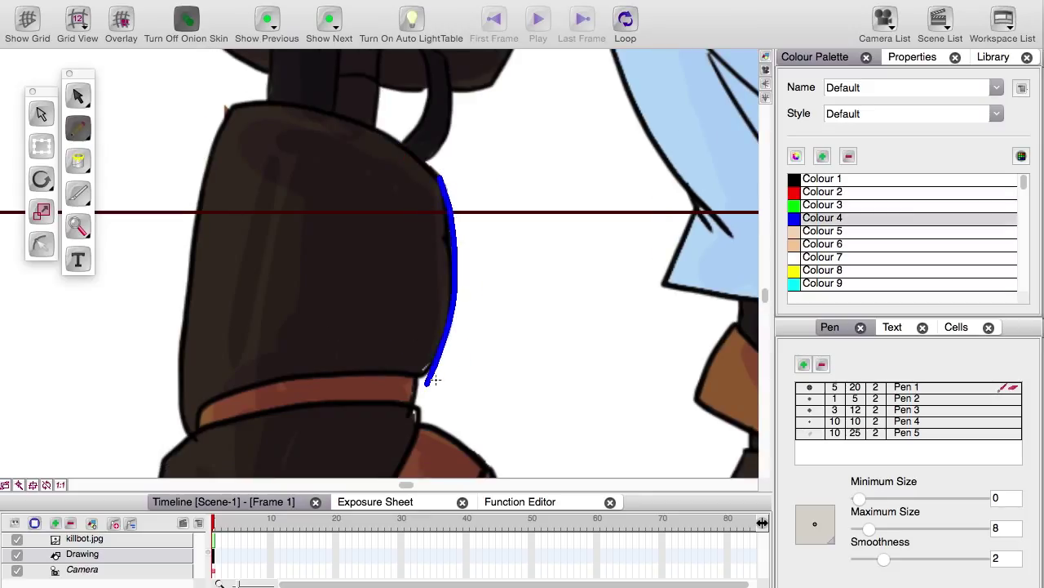
mouse_move(227, 105)
mouse_down()
mouse_move(193, 264)
mouse_move(193, 418)
mouse_up()
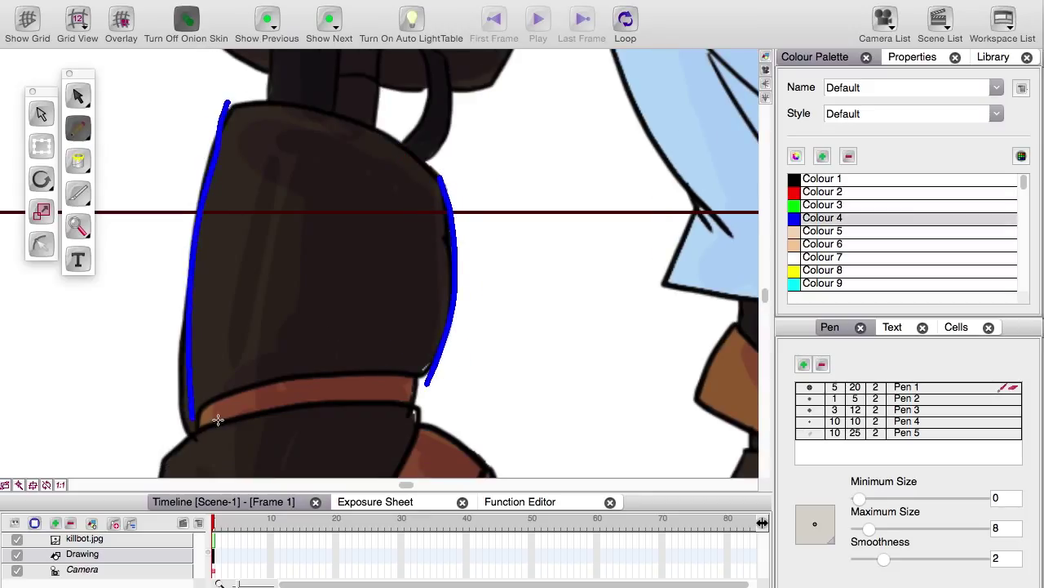
Select the two blue pencil strokes along the forearm and scale them up well beyond the forearm.
key(1)
click(78, 94)
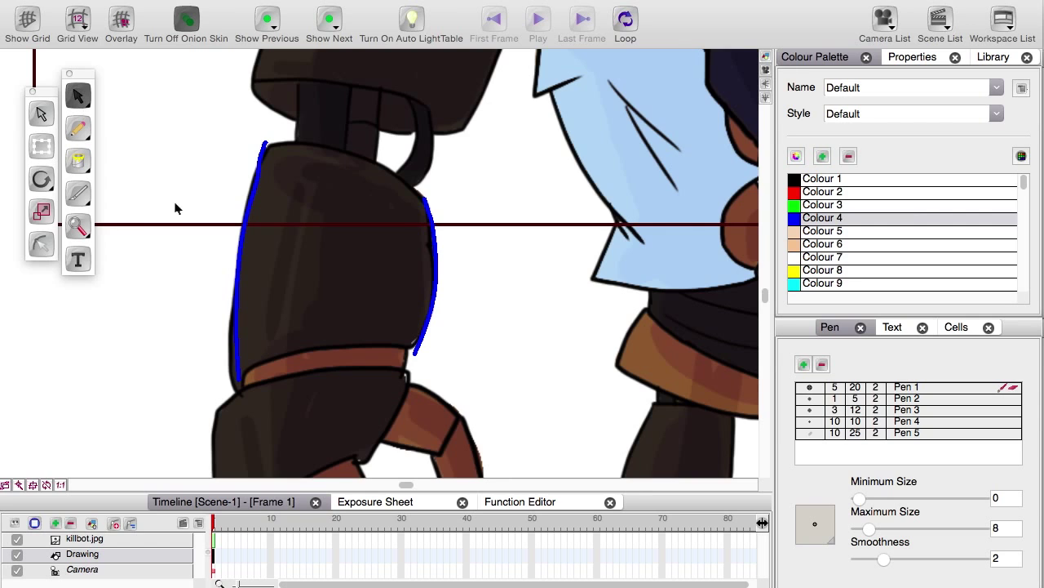
key(1)
key(1)
key(1)
drag(395, 297, 302, 339)
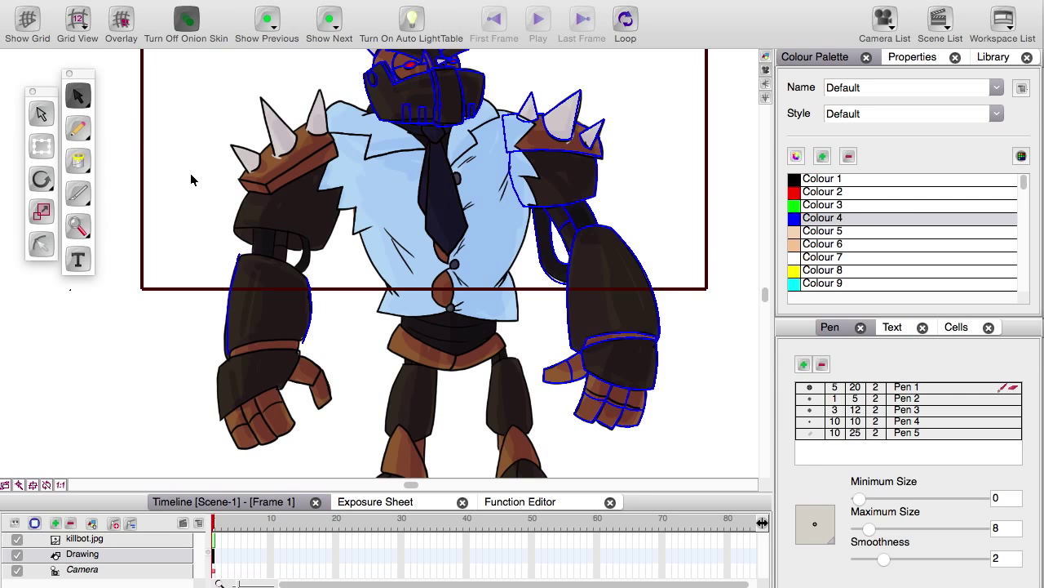
scroll(190, 173, up, 2)
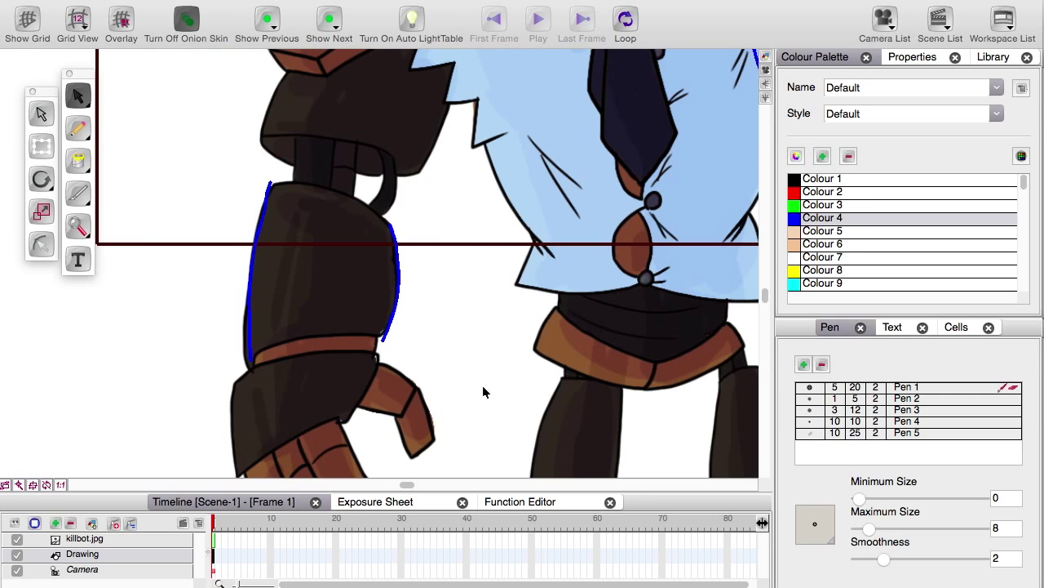
drag(198, 145, 473, 400)
drag(480, 345, 484, 298)
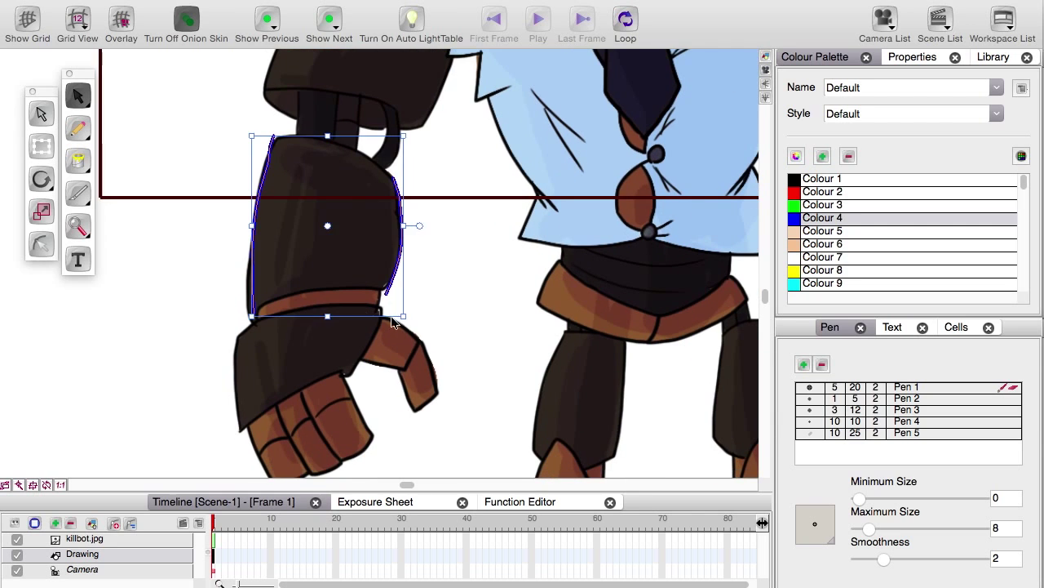
mouse_move(405, 316)
mouse_down()
mouse_move(433, 341)
mouse_move(650, 440)
mouse_up()
Select the fully traced arm on the other side of the character and scale it down to roughly half size.
drag(481, 346, 271, 359)
key(1)
key(1)
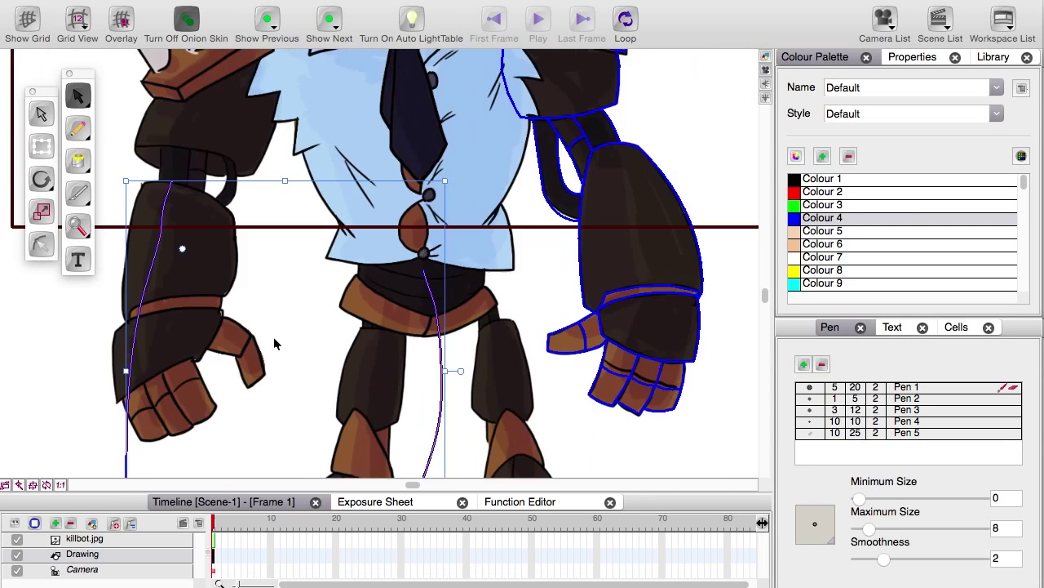
drag(657, 409, 442, 50)
mouse_move(629, 376)
mouse_down()
mouse_move(576, 318)
mouse_move(516, 175)
mouse_up()
Compare the line thickness of the shrunken arm drawing with the thickness of the traced head lines.
scroll(326, 256, down, 2)
scroll(334, 182, up, 4)
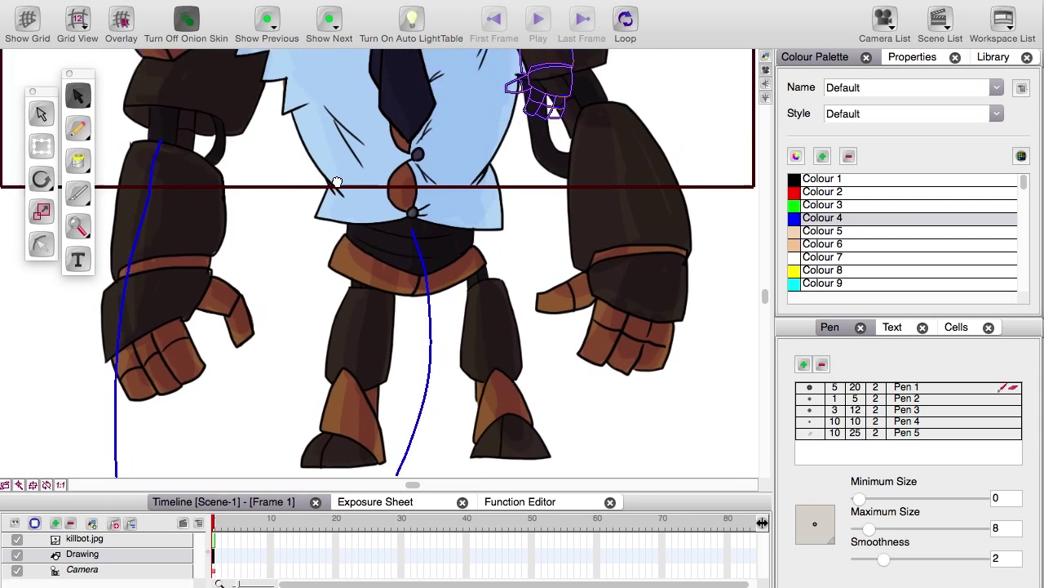
key(2)
key(2)
drag(436, 247, 472, 438)
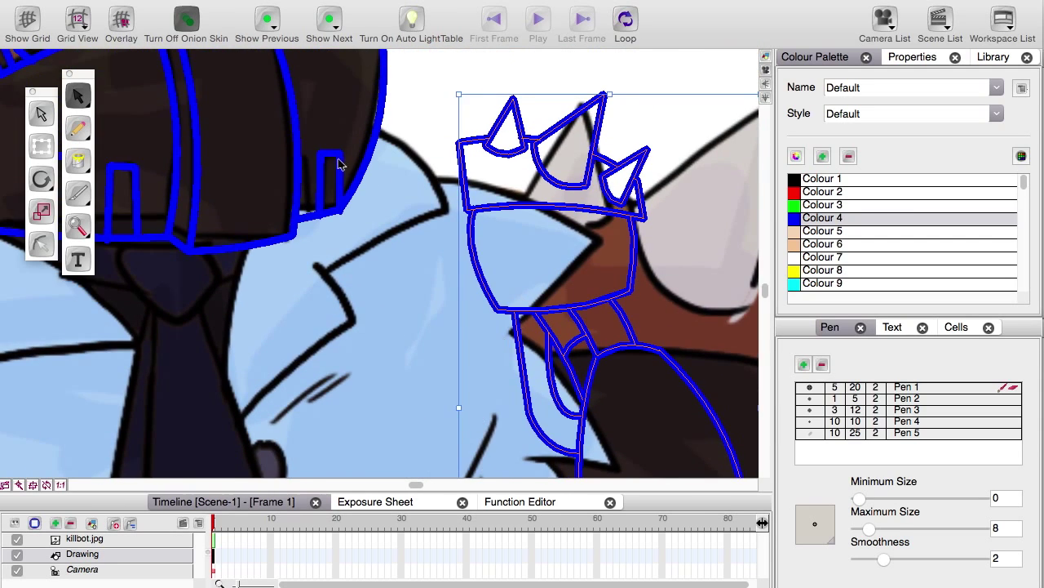
key(2)
key(2)
scroll(406, 203, up, 3)
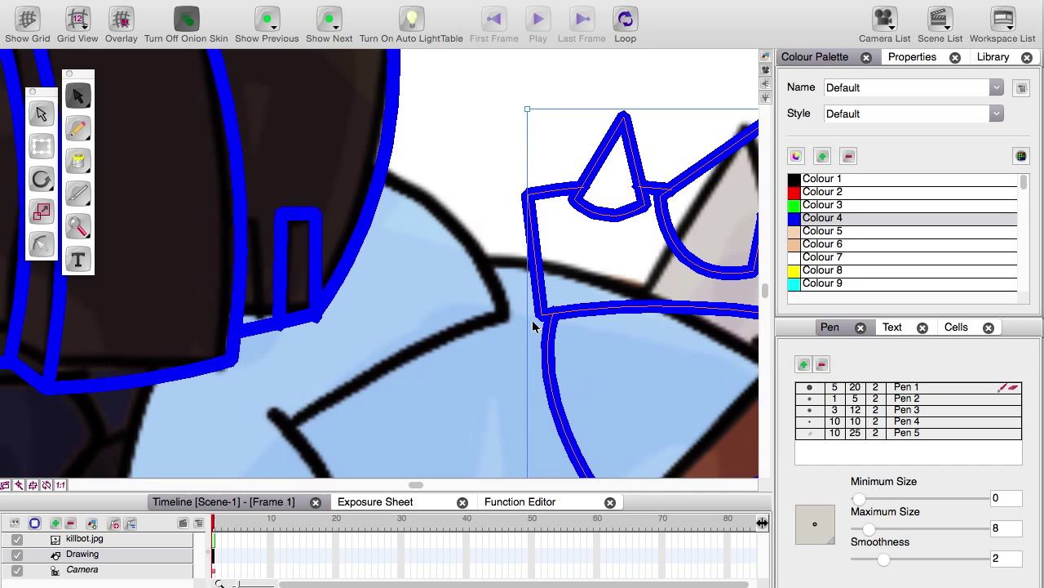
key(1)
key(1)
key(1)
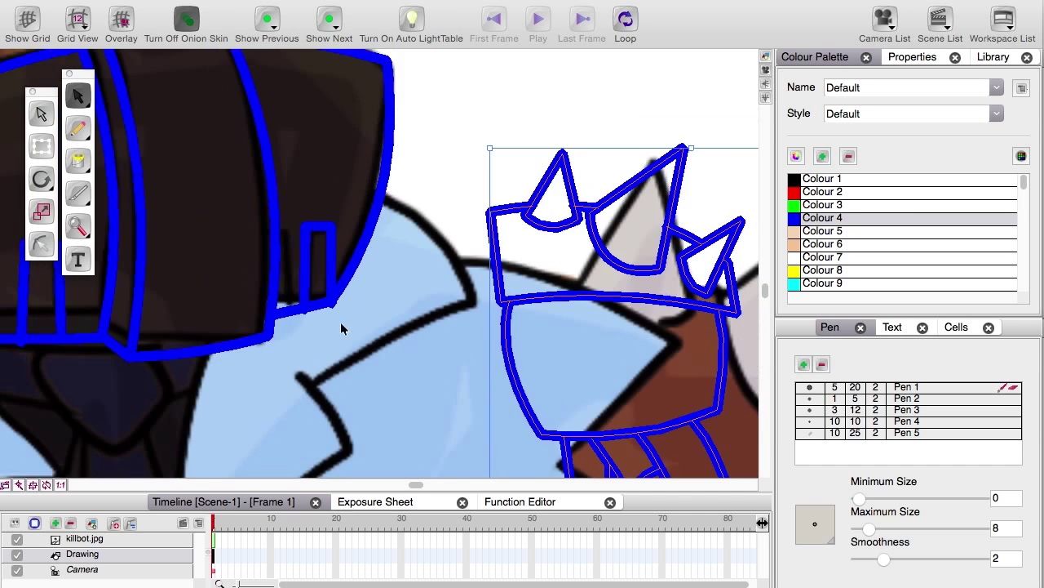
drag(296, 420, 485, 88)
drag(287, 368, 449, 167)
key(1)
key(1)
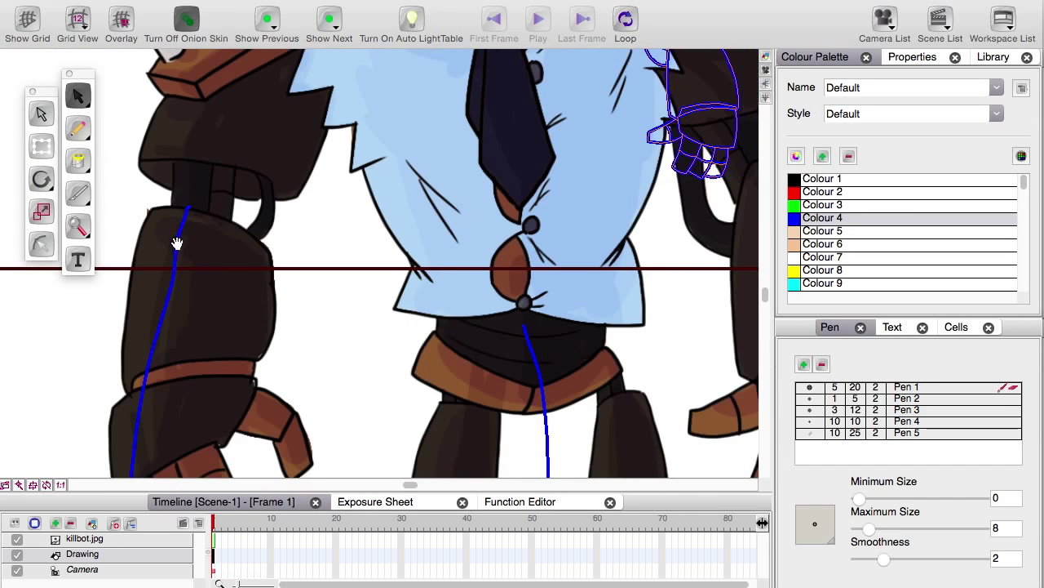
Undo the scaling of the traced arm and view it against the enlarged forearm strokes.
scroll(532, 389, up, 3)
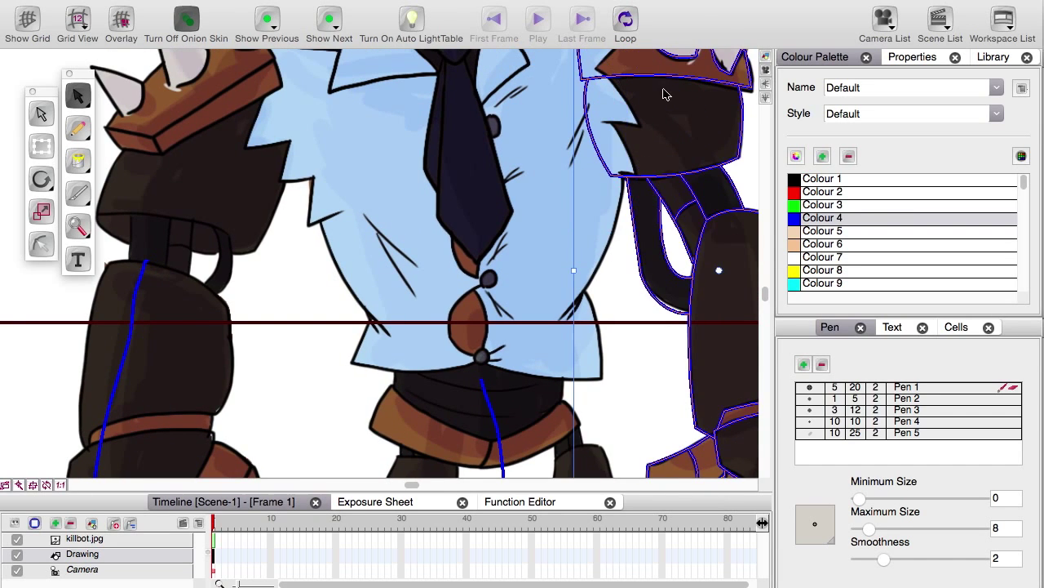
scroll(665, 86, down, 3)
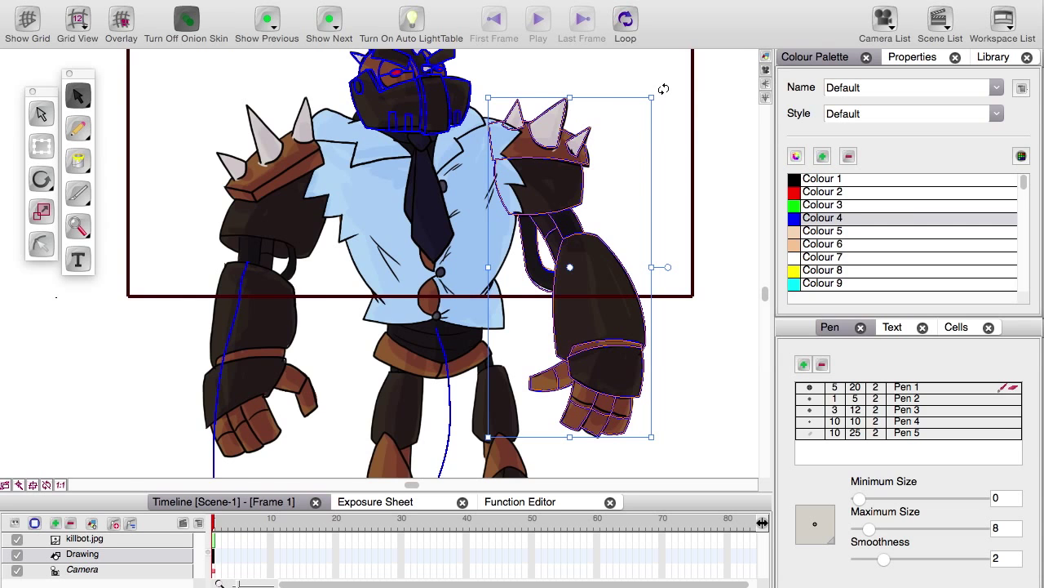
scroll(313, 357, up, 5)
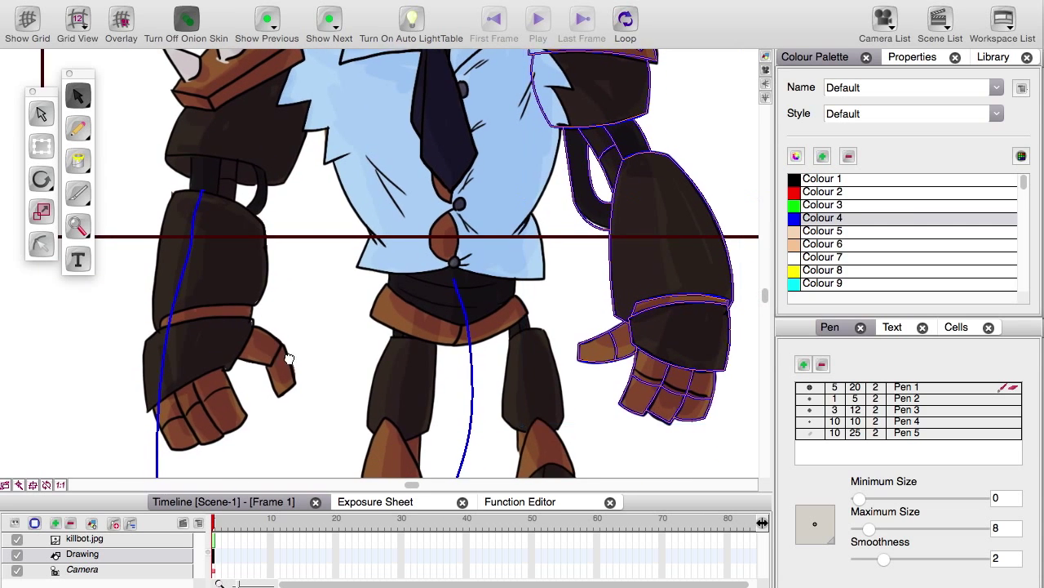
scroll(269, 392, down, 5)
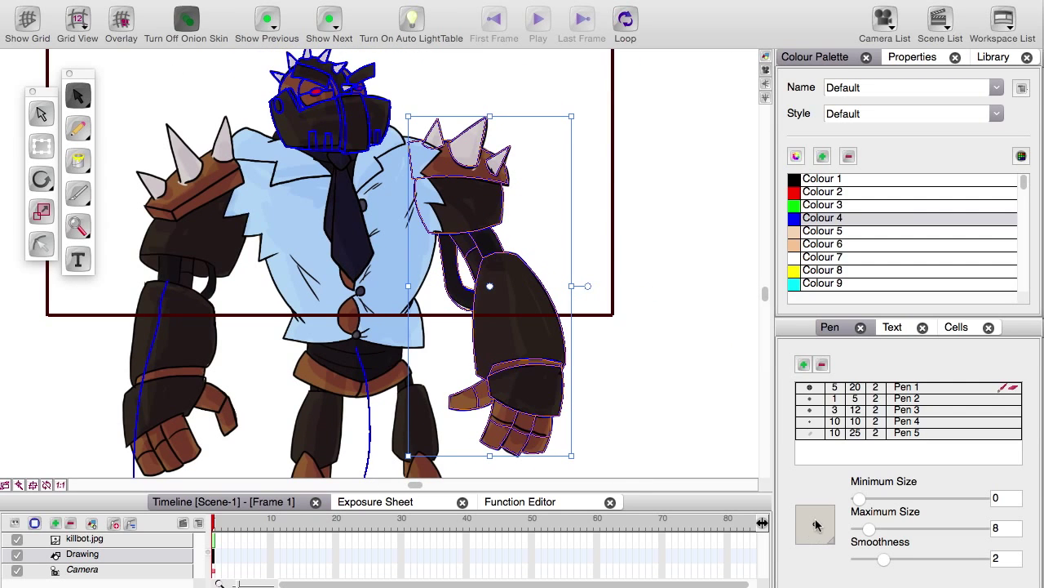
Set the maximum size of the selected arm strokes to 0 and inspect their bare centre lines up close.
mouse_move(858, 499)
mouse_down()
mouse_move(949, 498)
mouse_move(854, 527)
mouse_up()
drag(440, 391, 411, 416)
key(2)
key(2)
key(2)
key(2)
key(2)
key(2)
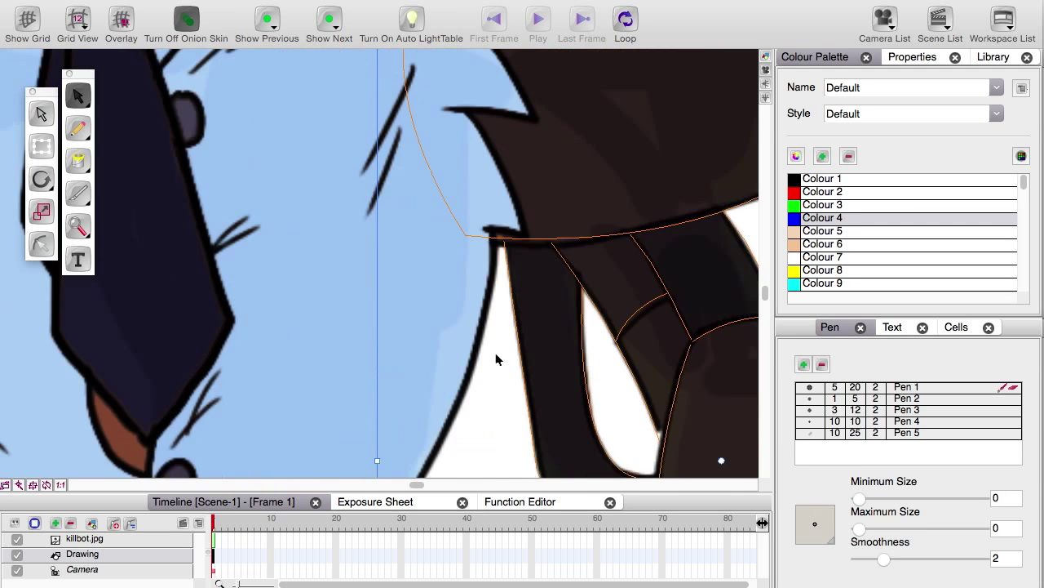
drag(545, 359, 319, 437)
key(2)
key(2)
key(2)
key(1)
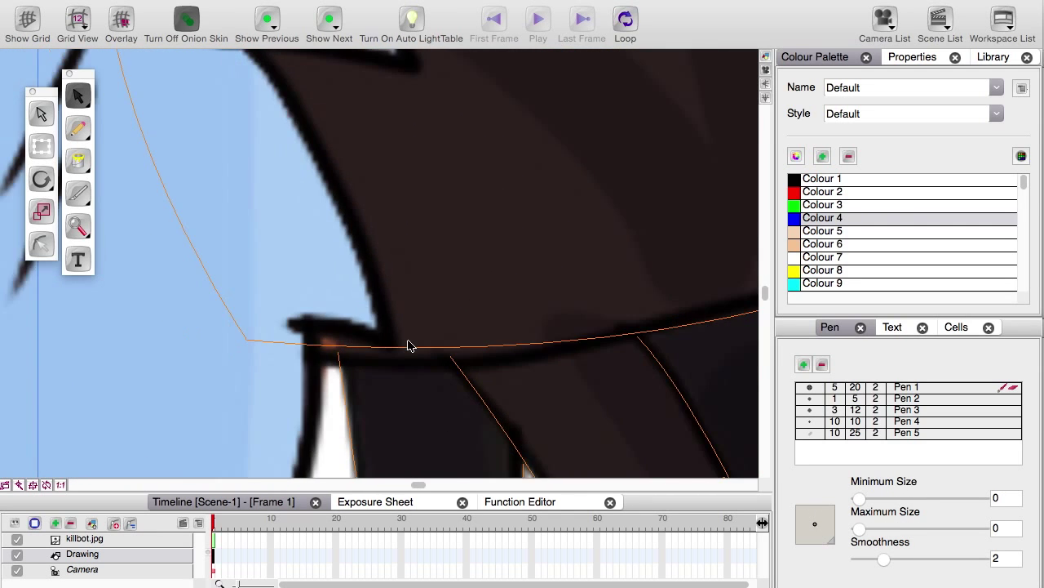
Undo the maximum size change on the traced arm's strokes.
key(super+z)
scroll(412, 339, down, 10)
key(ctrl+z)
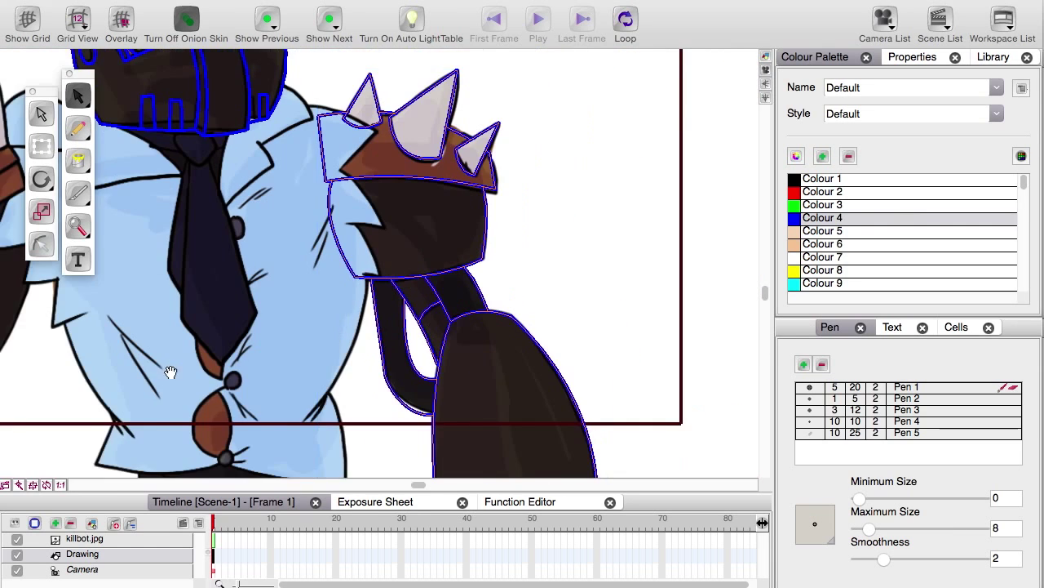
Delete the two enlarged blue strokes from the untraced arm.
scroll(481, 361, down, 3)
scroll(220, 375, up, 2)
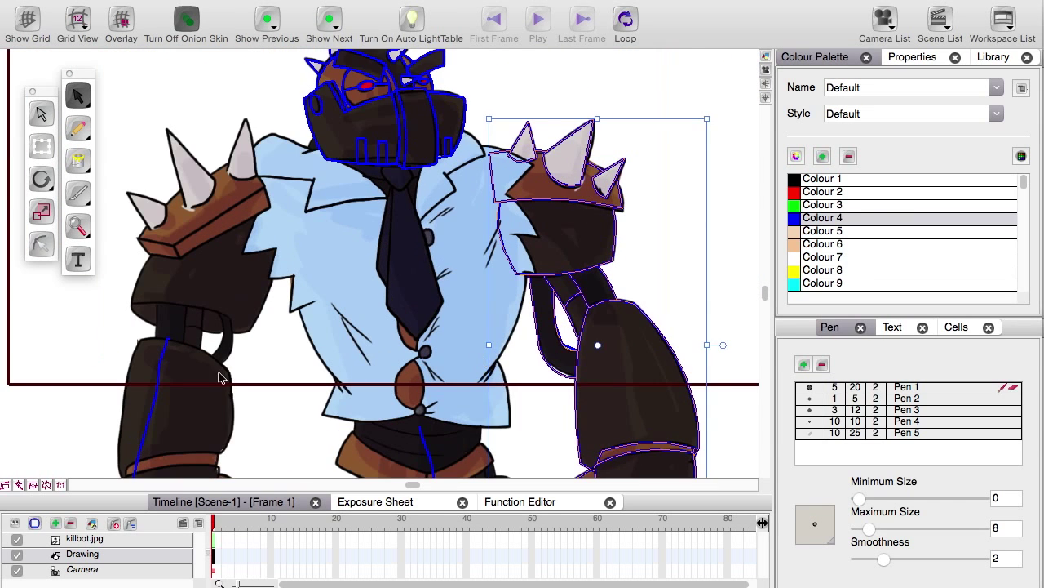
scroll(214, 420, up, 3)
click(169, 315)
key(Delete)
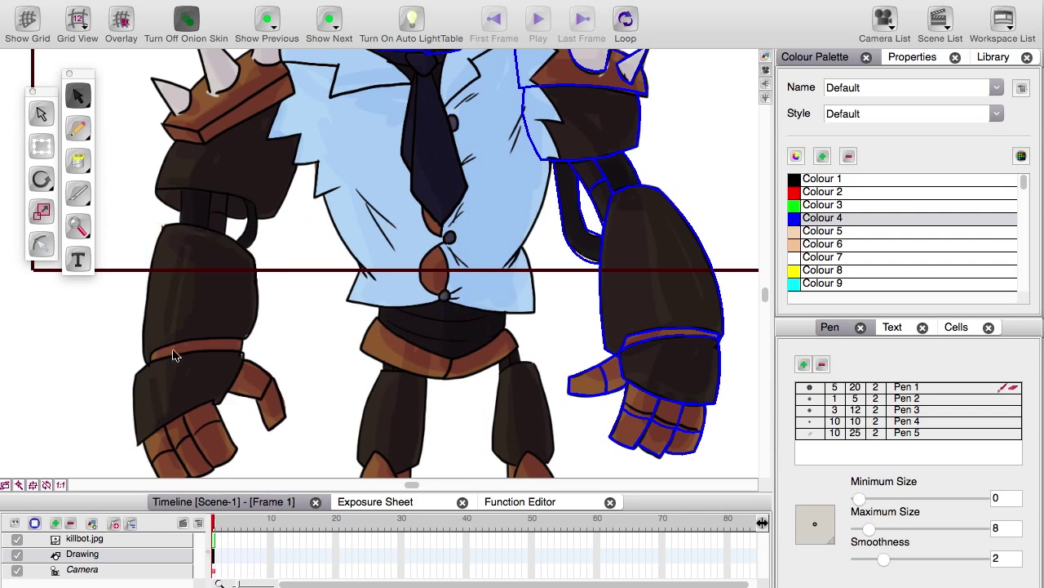
Trace the inner and outer side edges of the forearm again with Colour 4 pencil strokes.
drag(211, 399, 377, 361)
click(77, 131)
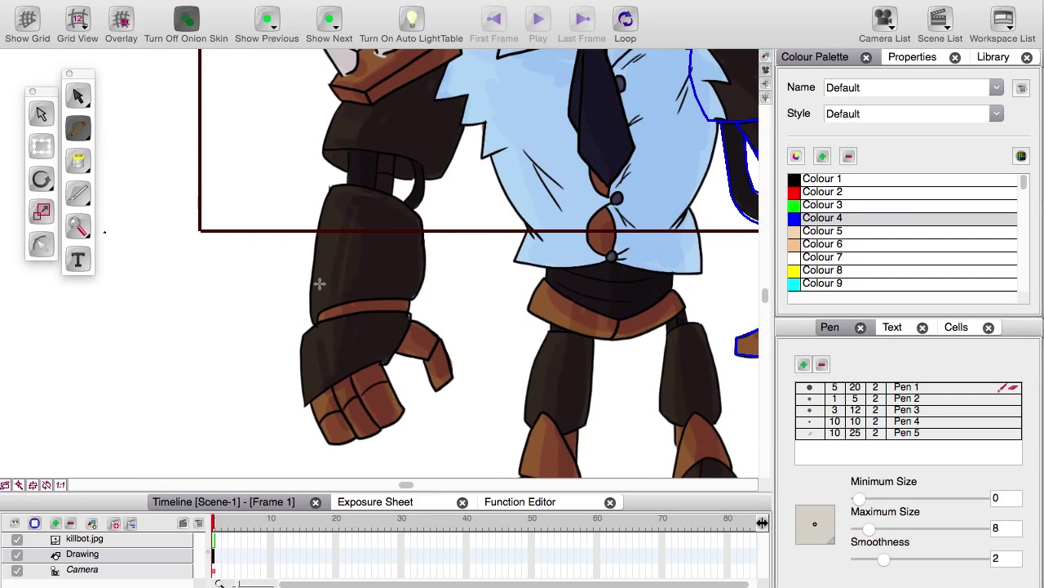
scroll(318, 286, up, 3)
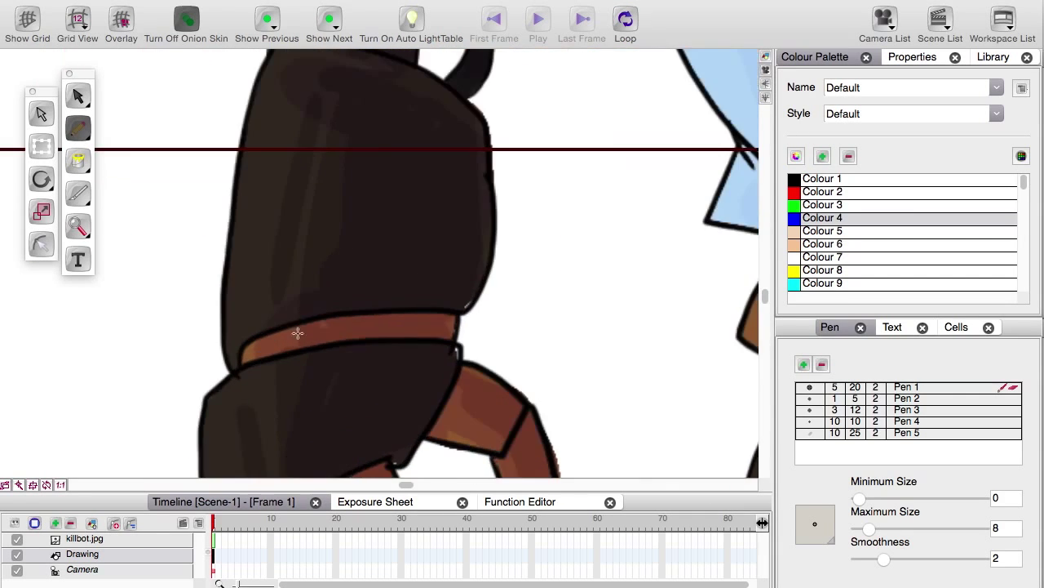
scroll(298, 333, up, 5)
mouse_move(458, 389)
mouse_down()
mouse_move(482, 272)
mouse_move(472, 195)
mouse_up()
mouse_move(218, 453)
mouse_down()
mouse_move(224, 284)
mouse_move(260, 124)
mouse_up()
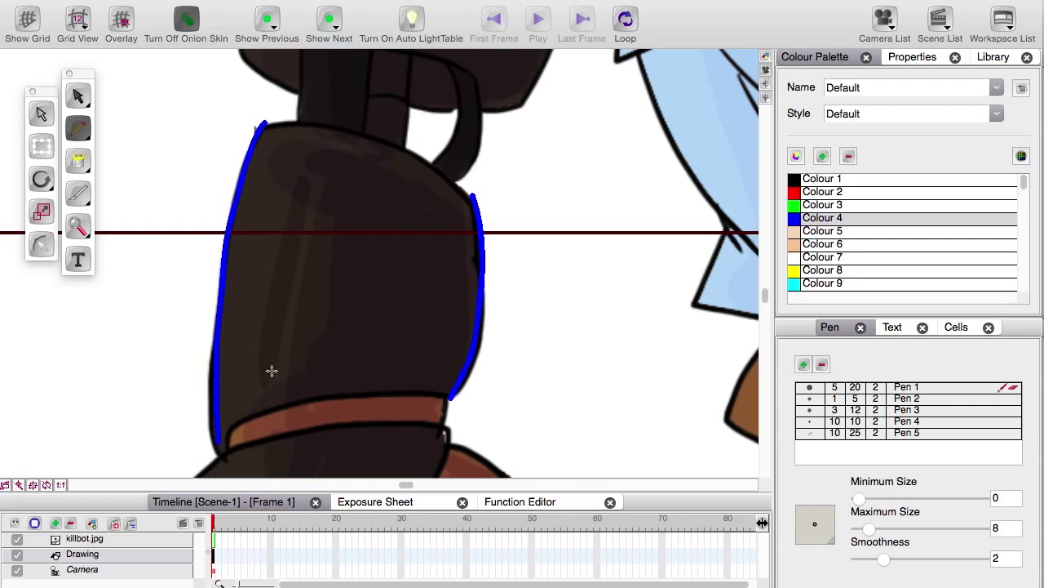
Trace the curved elbow end of the forearm, redrawing the stroke so it joins both side edges.
mouse_move(204, 362)
mouse_down()
mouse_move(236, 362)
mouse_move(295, 422)
mouse_up()
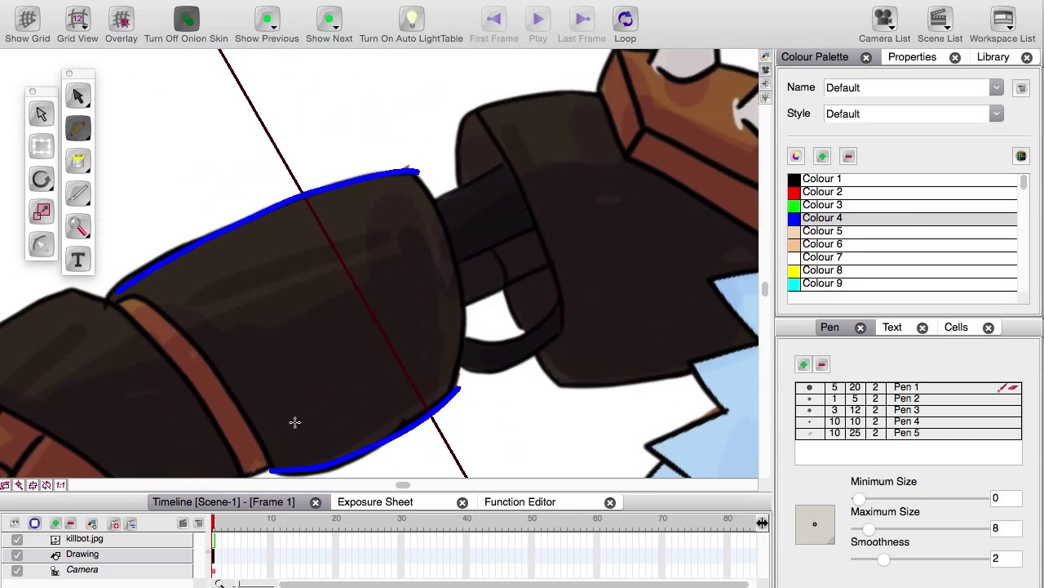
mouse_move(458, 383)
mouse_down()
mouse_move(465, 305)
mouse_move(446, 211)
mouse_up()
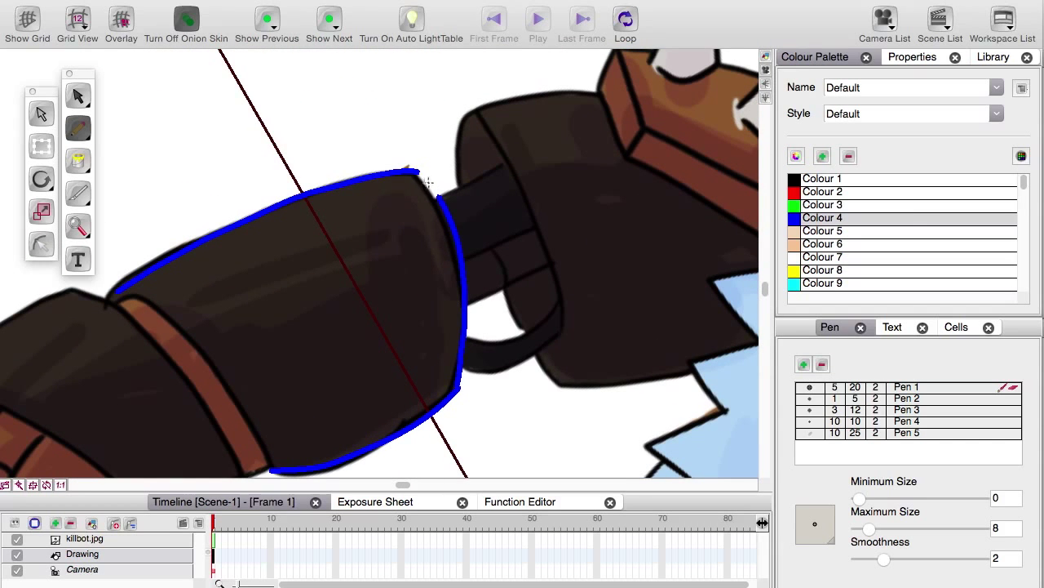
key(ctrl+z)
mouse_move(417, 171)
mouse_down()
mouse_move(440, 208)
mouse_move(462, 298)
mouse_move(457, 374)
mouse_up()
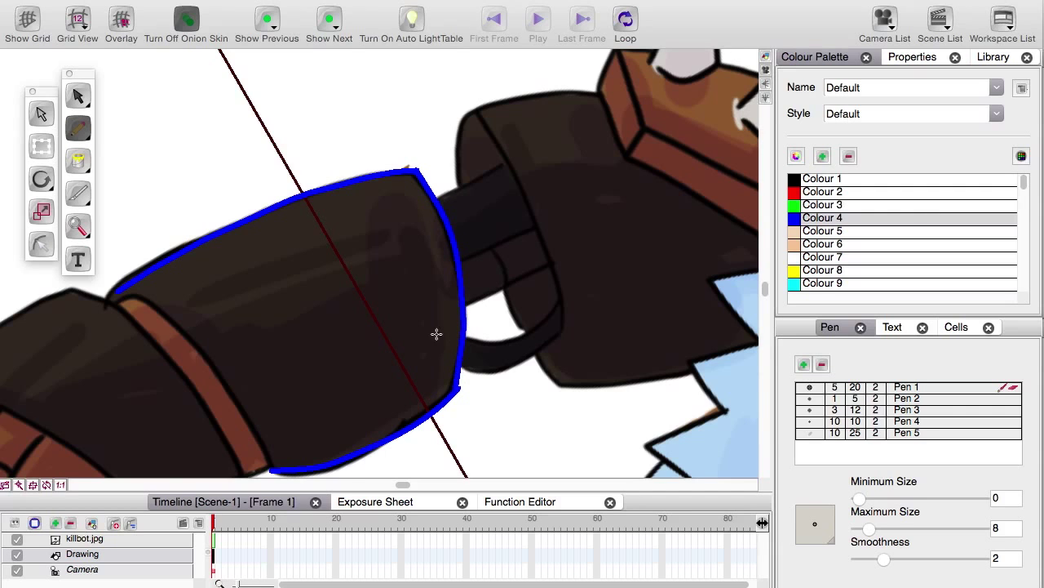
Trace the upper arm's cuff opening and both curves of the cable loop at the elbow.
drag(289, 299, 478, 240)
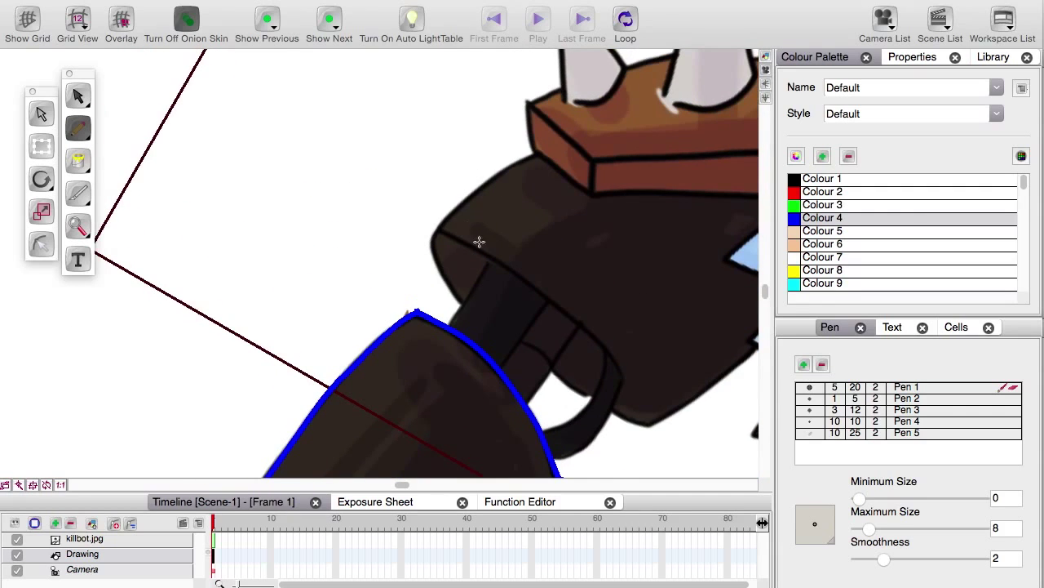
mouse_move(459, 300)
mouse_down()
mouse_move(427, 235)
mouse_move(536, 284)
mouse_move(612, 390)
mouse_up()
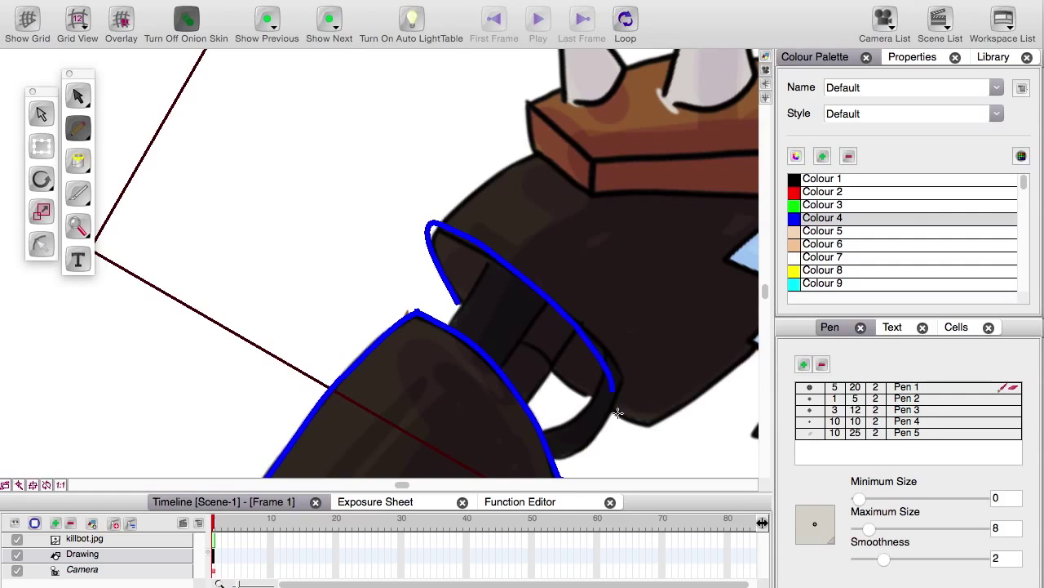
mouse_move(563, 454)
mouse_down()
mouse_move(604, 423)
mouse_move(615, 388)
mouse_up()
mouse_move(540, 428)
mouse_down()
mouse_move(589, 401)
mouse_move(607, 340)
mouse_up()
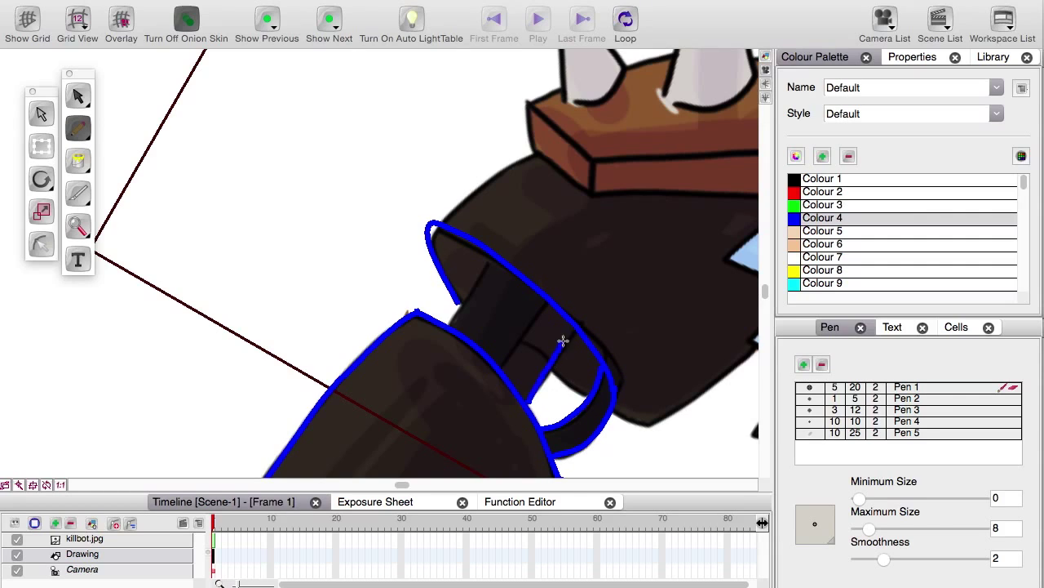
Trace the edges and small curved detail of the elbow struts between the cuff and the forearm.
drag(574, 327, 529, 401)
mouse_move(547, 301)
mouse_down()
mouse_move(505, 363)
mouse_move(551, 366)
mouse_up()
key(2)
key(2)
mouse_move(444, 383)
mouse_down()
mouse_move(429, 389)
mouse_move(383, 369)
mouse_up()
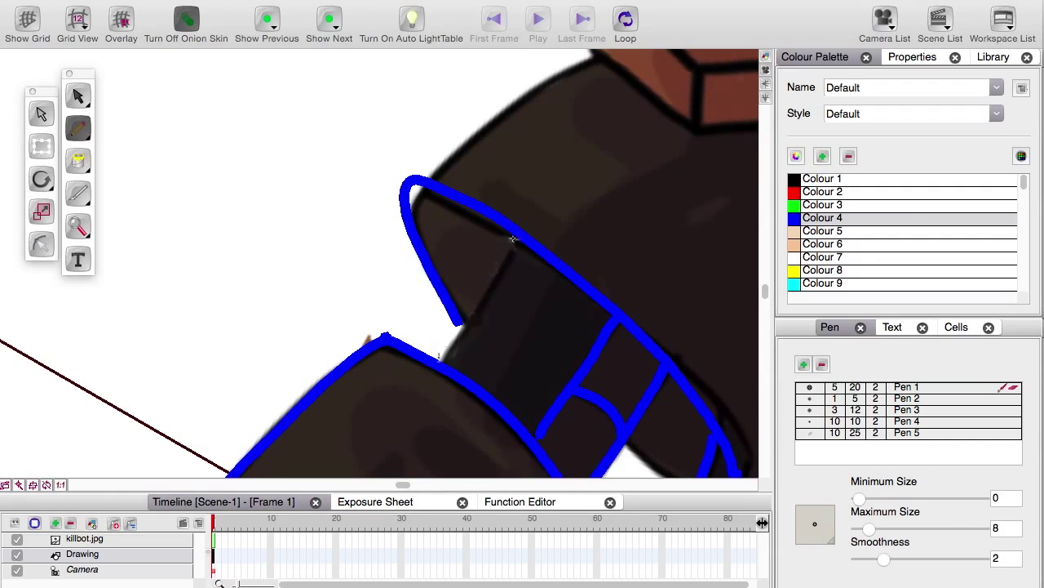
drag(513, 239, 440, 359)
Trace the upper arm's lower and inner edges, redrawing the inner stroke so it extends up beneath the torn sleeve.
scroll(445, 351, down, 2)
scroll(242, 376, up, 1)
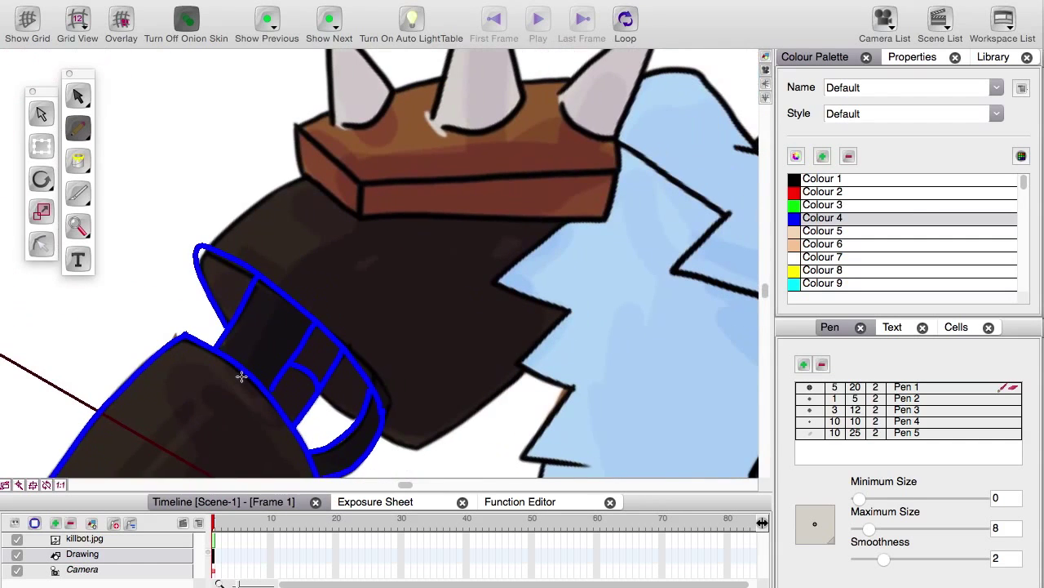
key(c)
drag(293, 384, 235, 372)
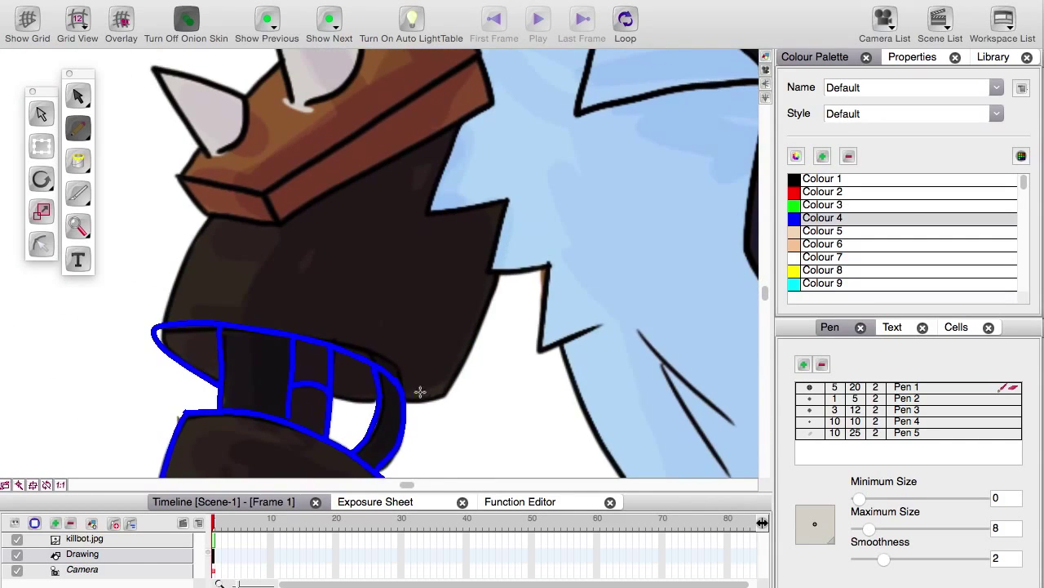
mouse_move(406, 401)
mouse_down()
mouse_move(439, 399)
mouse_move(460, 364)
mouse_move(531, 140)
mouse_up()
key(super+z)
mouse_move(542, 98)
mouse_down()
mouse_move(529, 192)
mouse_move(449, 397)
mouse_up()
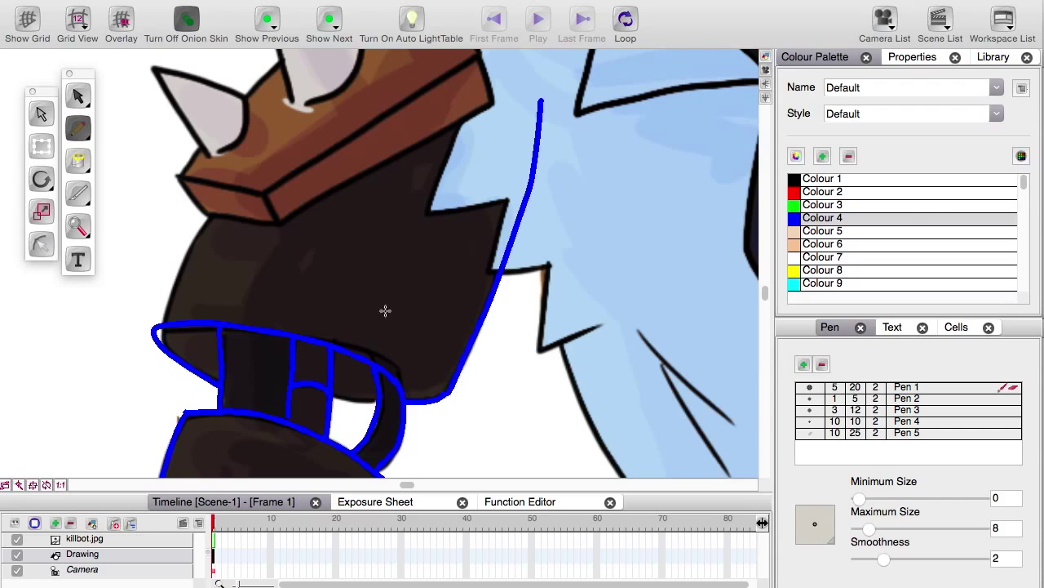
Trace the outer edge of the upper arm from the shoulder plate down to the cuff.
scroll(385, 310, left, 5)
scroll(383, 343, up, 3)
drag(355, 302, 302, 410)
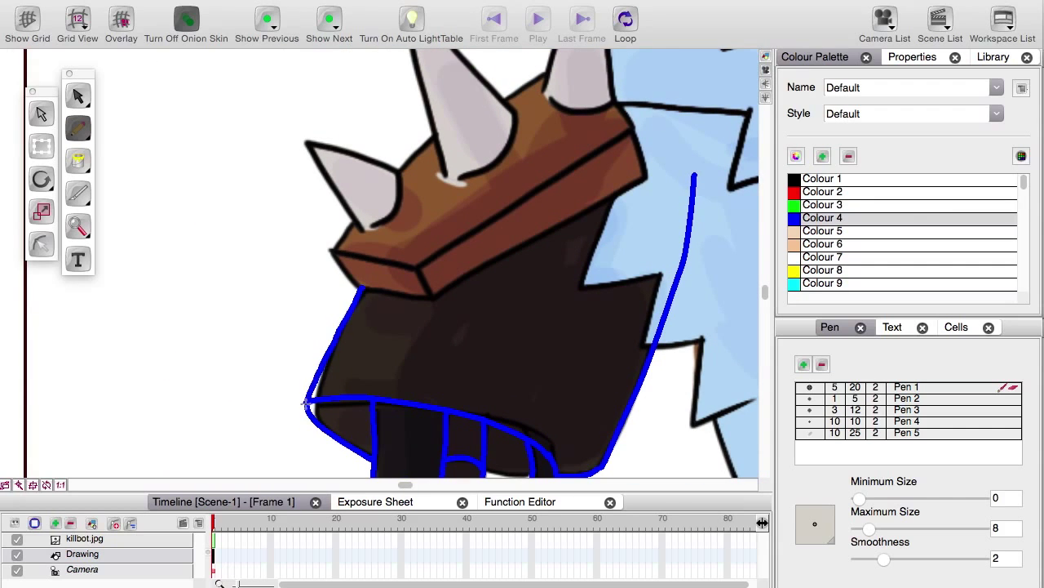
Trace the shoulder plate's short end edge and the sides and curved base of the spike nearest the collar.
scroll(383, 290, right, 3)
scroll(383, 290, up, 4)
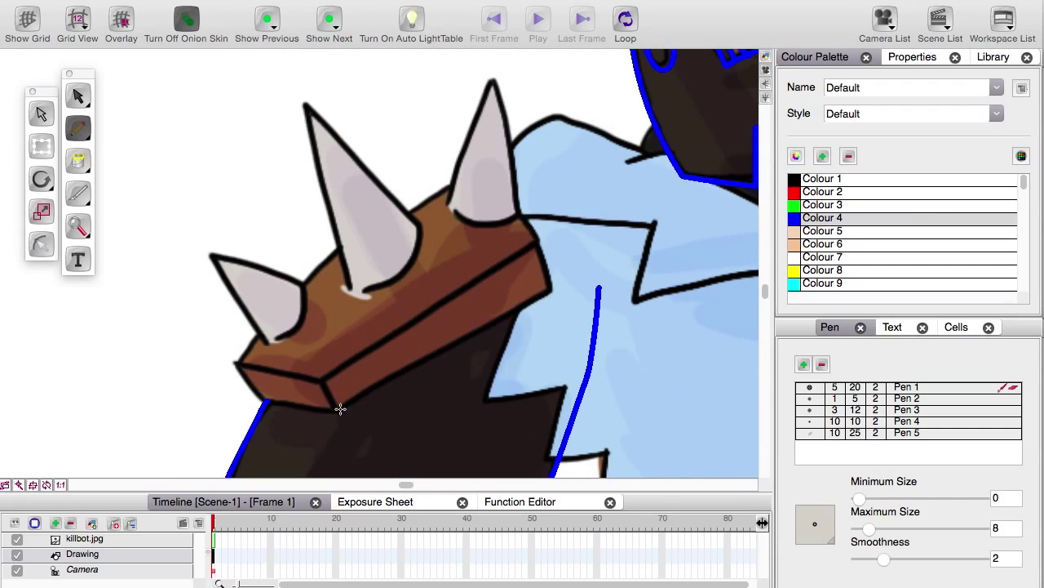
mouse_move(341, 408)
mouse_down()
mouse_move(364, 383)
mouse_move(547, 286)
mouse_up()
key(ctrl+z)
drag(516, 218, 498, 74)
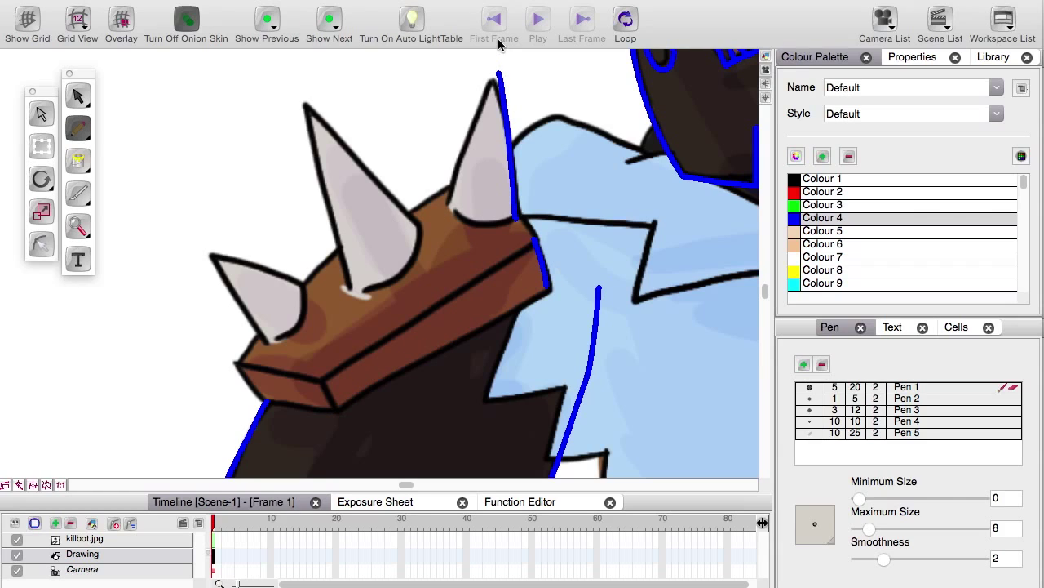
mouse_move(448, 203)
mouse_down()
mouse_move(491, 49)
mouse_move(497, 112)
mouse_move(448, 211)
mouse_up()
key(ctrl+z)
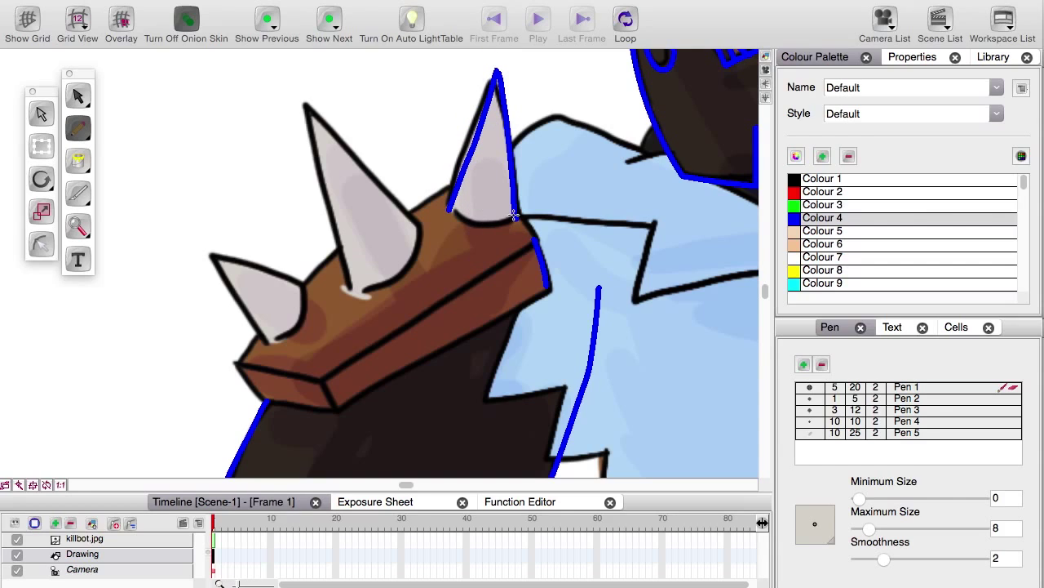
drag(514, 215, 466, 217)
Trace the large middle spike and the small outer spike on the shoulder plate, redrawing the middle spike's sides until they fit.
drag(308, 107, 388, 210)
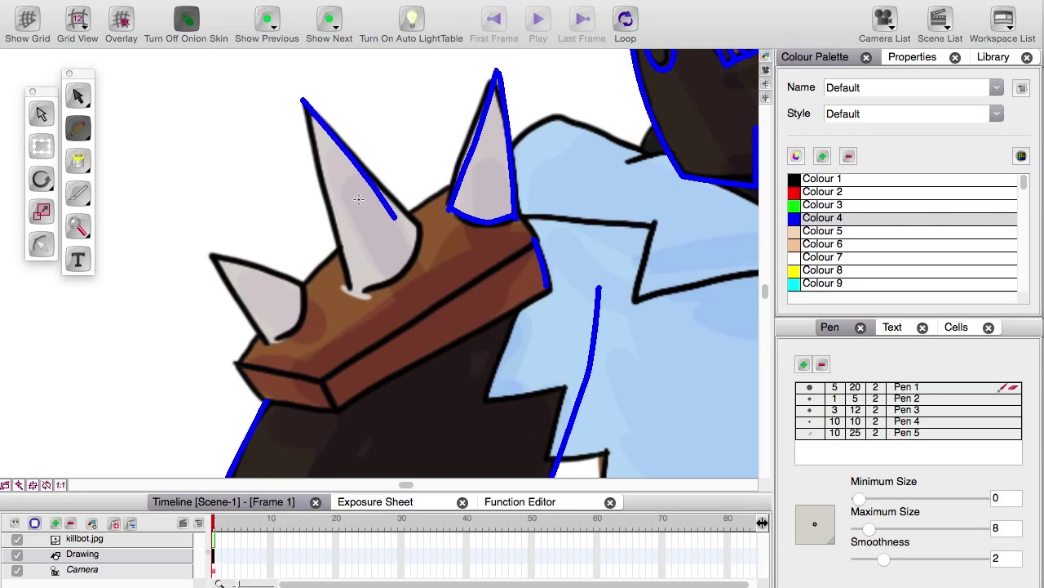
key(ctrl+z)
drag(314, 110, 419, 218)
key(ctrl+z)
drag(310, 108, 384, 200)
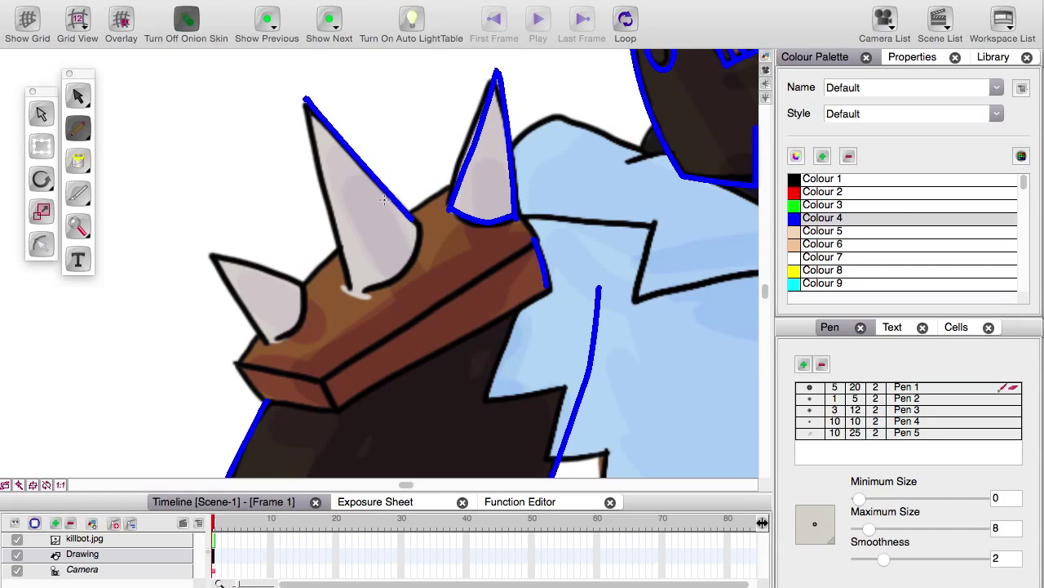
drag(305, 97, 346, 270)
key(ctrl+z)
drag(305, 97, 357, 284)
key(ctrl+z)
drag(303, 96, 355, 285)
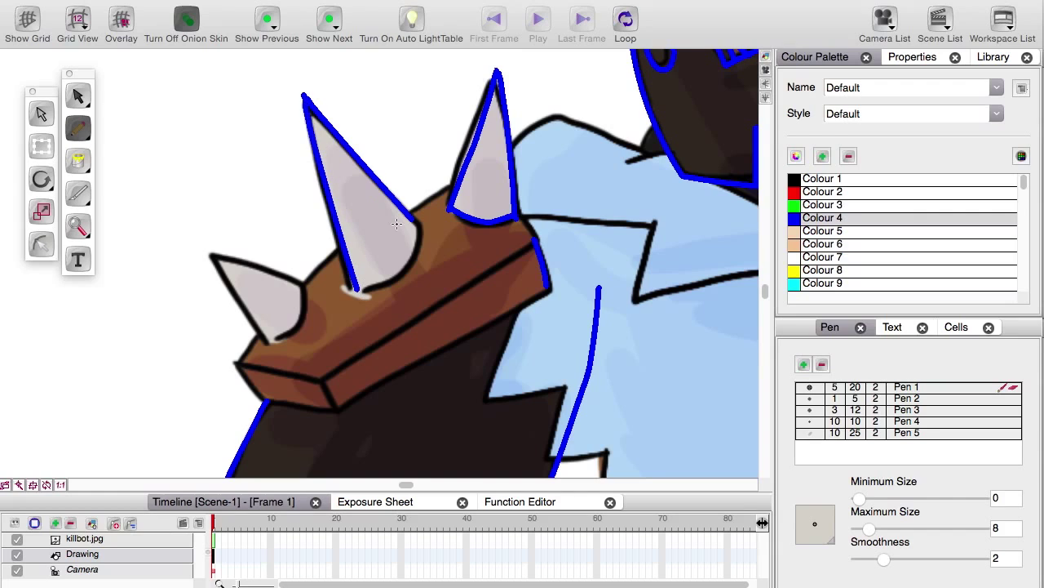
mouse_move(412, 218)
mouse_down()
mouse_move(415, 250)
mouse_move(383, 286)
mouse_up()
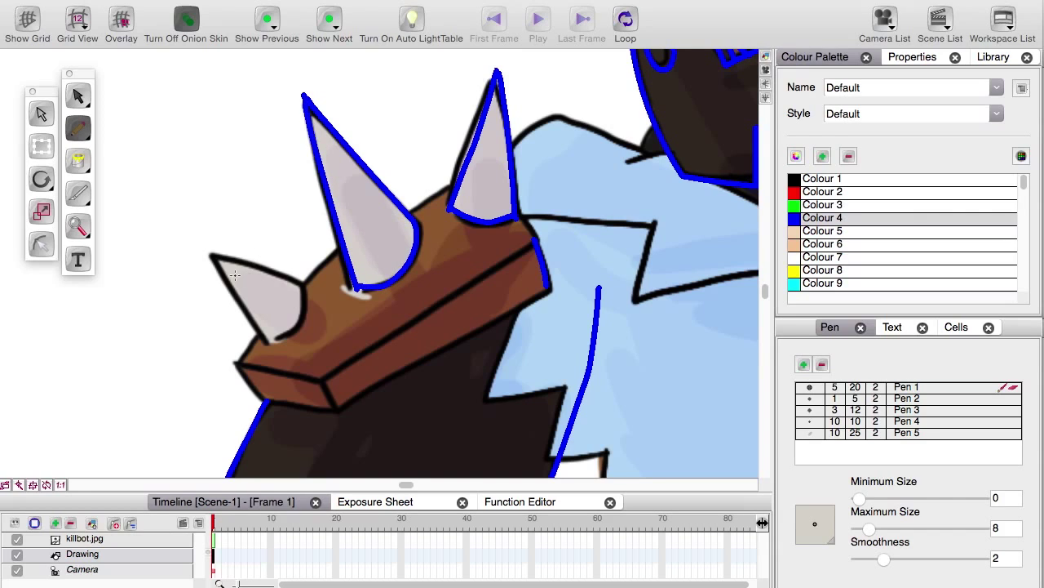
mouse_move(217, 256)
mouse_down()
mouse_move(304, 281)
mouse_move(305, 315)
mouse_move(270, 339)
mouse_up()
mouse_move(215, 256)
mouse_down()
mouse_move(262, 337)
mouse_move(279, 322)
mouse_up()
Trace the long front face of the shoulder plate with its two parallel edges and the short corner edge.
drag(560, 220, 338, 359)
mouse_move(573, 266)
mouse_down()
mouse_move(359, 383)
mouse_move(258, 343)
mouse_move(378, 292)
mouse_up()
key(super+space)
key(Escape)
key(super+z)
Erase the line end that overshoots the front corner of the shoulder plate.
key(2)
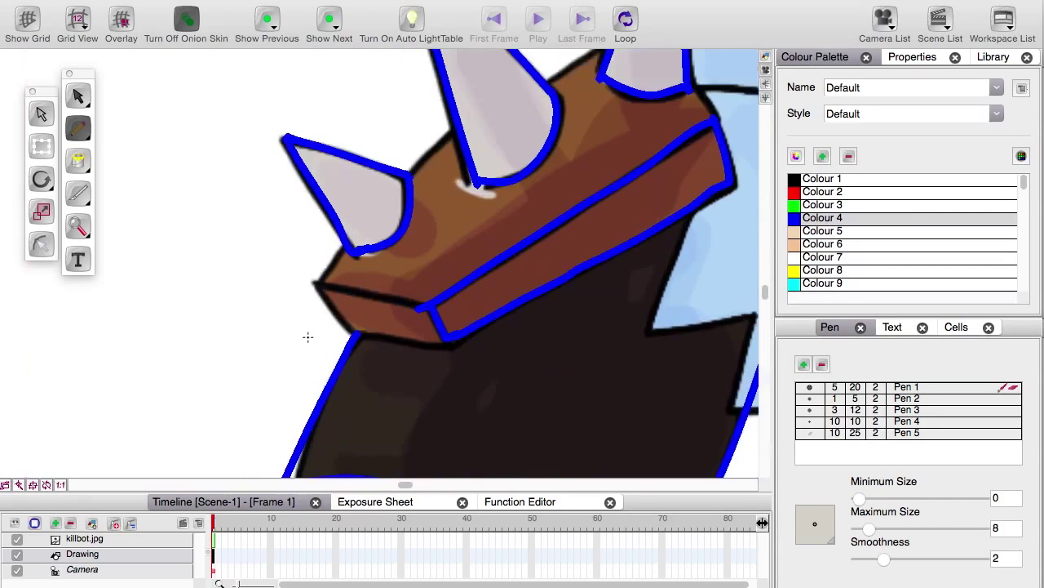
key(2)
click(79, 162)
click(80, 196)
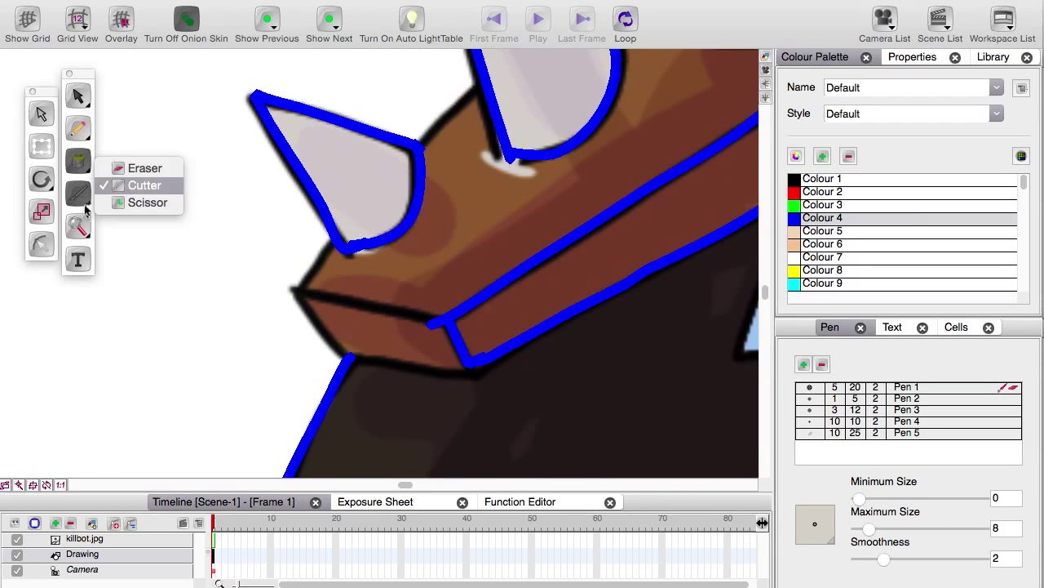
click(432, 323)
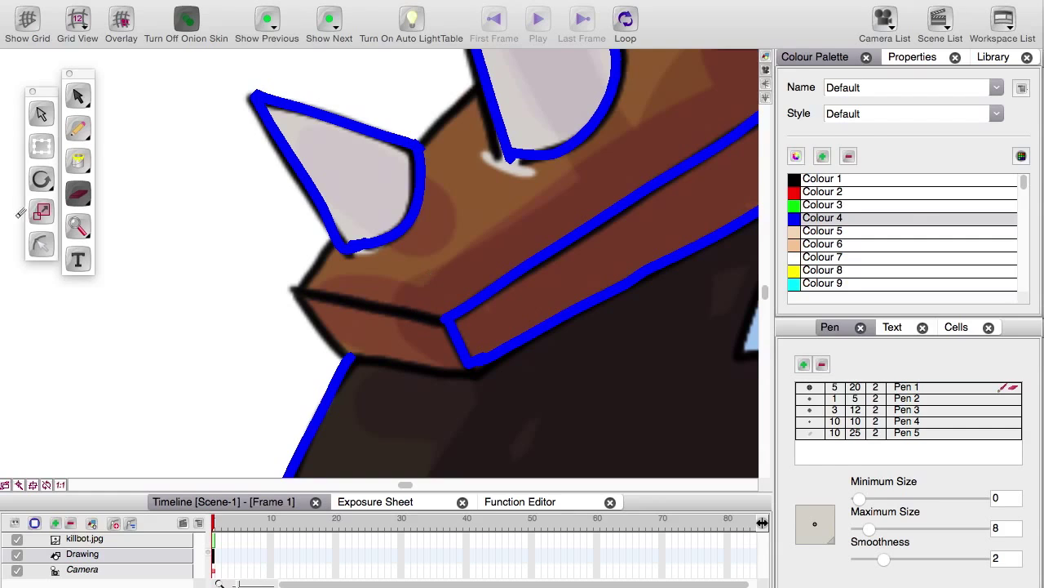
Trace the shoulder plate's small end face with the pencil, covering its lower, outer and upper edges.
click(79, 124)
drag(346, 358, 466, 368)
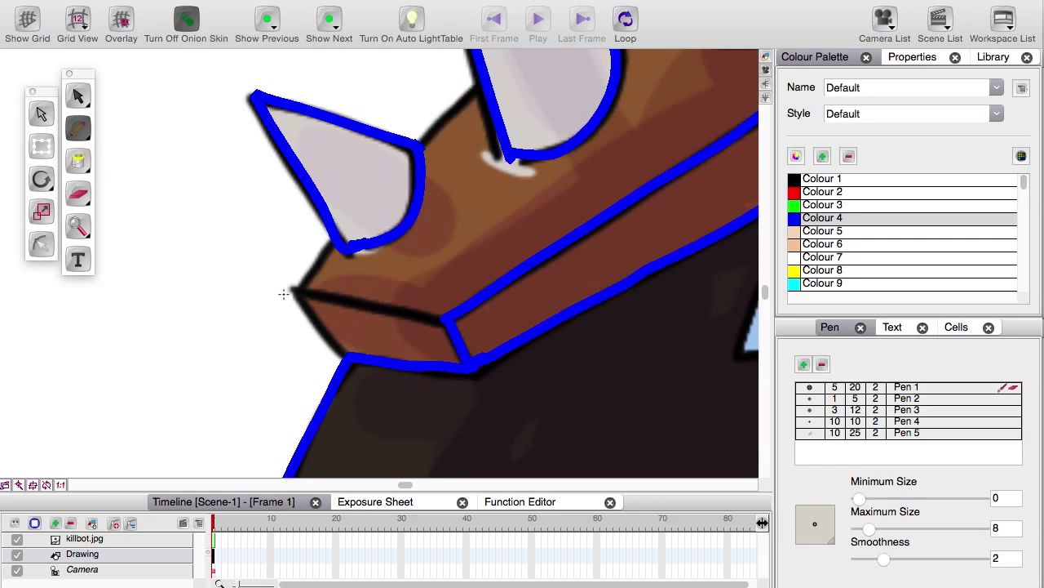
drag(294, 289, 349, 356)
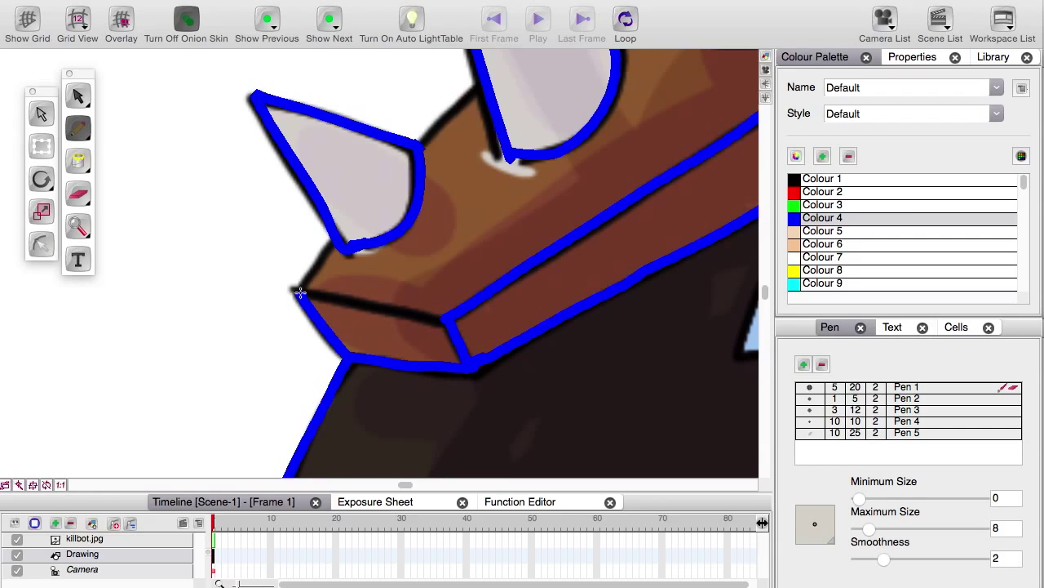
drag(300, 292, 447, 319)
Trace the shoulder plate's upper outline in segments from the outer corner up between the three spikes.
drag(253, 279, 243, 376)
drag(319, 338, 292, 384)
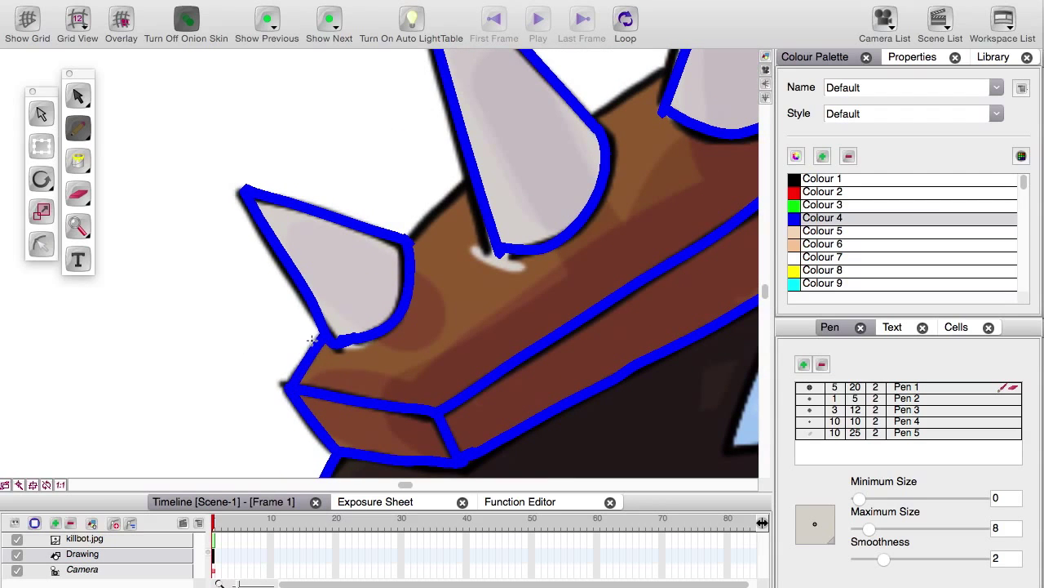
scroll(466, 175, up, 9)
scroll(466, 175, right, 7)
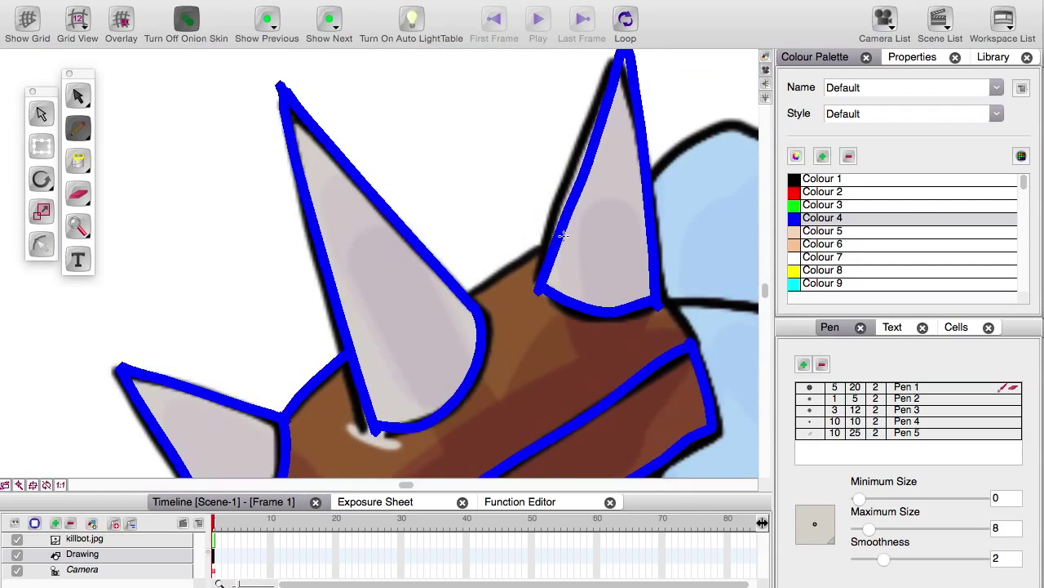
mouse_move(559, 234)
mouse_down()
mouse_move(468, 286)
mouse_move(511, 258)
mouse_move(465, 286)
mouse_up()
key(super+z)
key(super+z)
key(1)
key(1)
key(1)
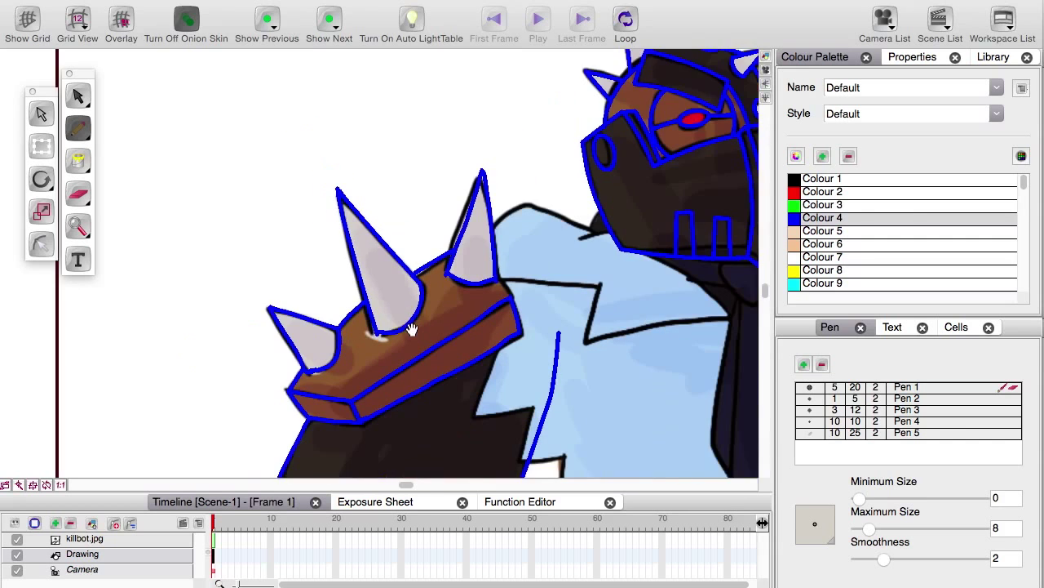
drag(413, 329, 229, 278)
mouse_move(237, 340)
mouse_down()
mouse_move(358, 164)
mouse_move(286, 229)
mouse_up()
key(2)
key(2)
key(alt+e)
mouse_move(439, 100)
mouse_down()
mouse_move(439, 173)
mouse_move(393, 320)
mouse_move(405, 333)
mouse_move(394, 337)
mouse_up()
key(1)
key(1)
key(1)
key(1)
Trace the wristband between forearm and glove with the pencil, covering both curved edges and the short end.
drag(294, 418, 342, 282)
key(2)
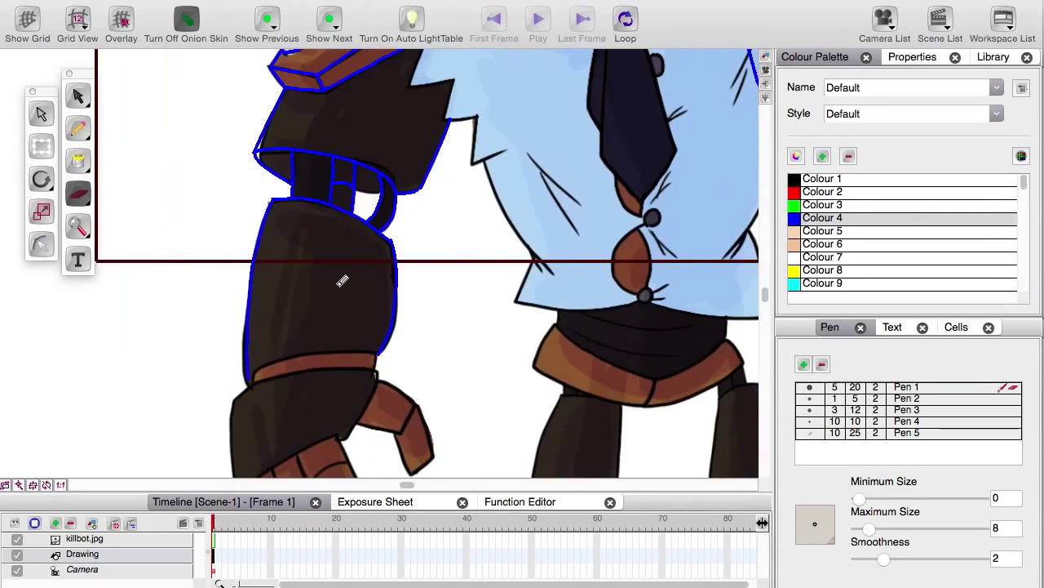
key(2)
drag(229, 409, 396, 319)
key(c)
key(c)
key(v)
key(v)
key(v)
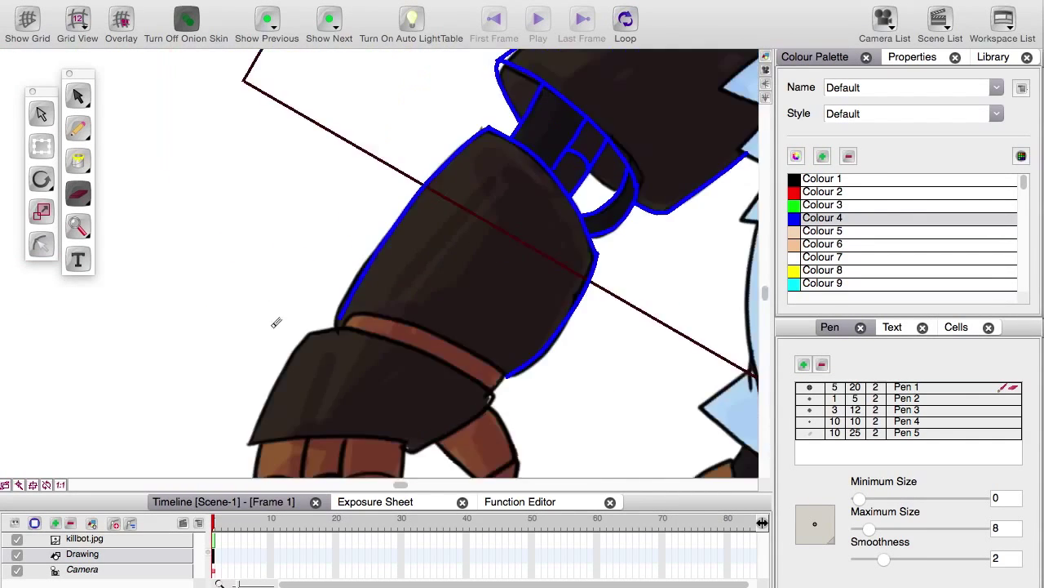
key(v)
key(v)
drag(236, 331, 313, 260)
key(2)
key(2)
click(80, 126)
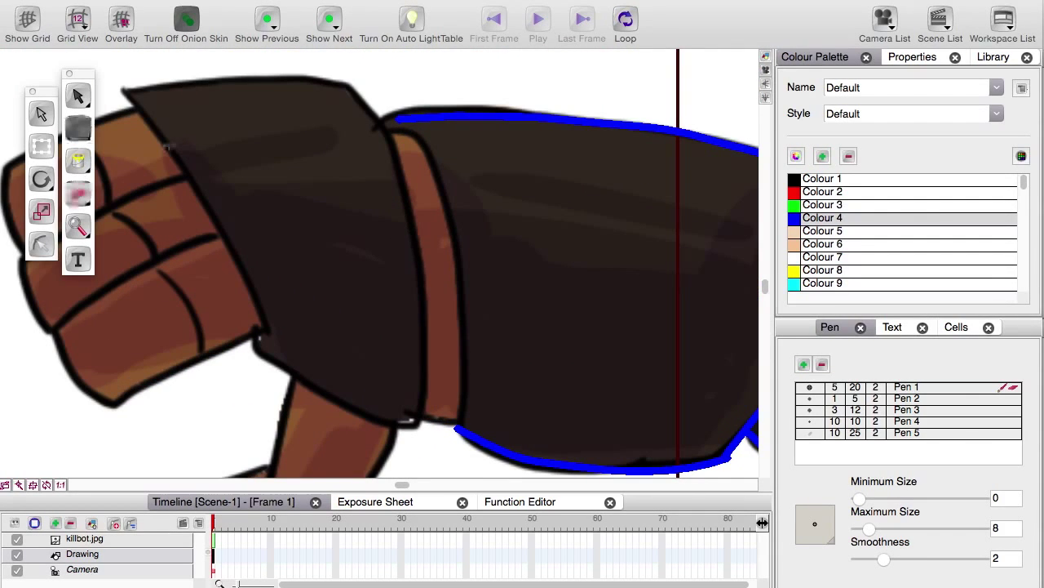
key(b)
mouse_move(454, 426)
mouse_down()
mouse_move(466, 368)
mouse_move(408, 119)
mouse_move(424, 155)
mouse_move(457, 373)
mouse_move(456, 426)
mouse_move(419, 417)
mouse_up()
key(ctrl+z)
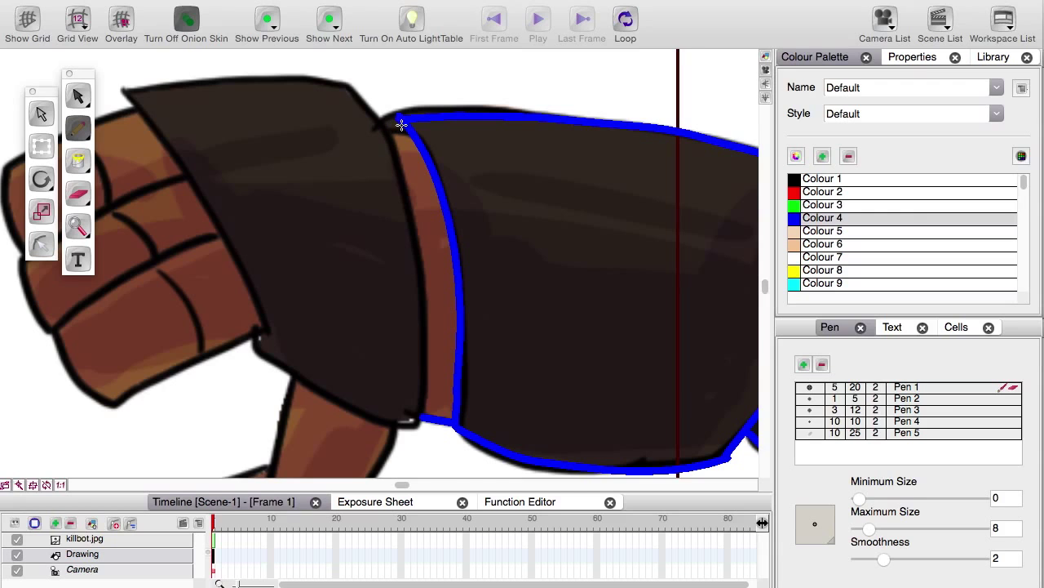
mouse_move(401, 124)
mouse_down()
mouse_move(382, 122)
mouse_move(417, 282)
mouse_move(413, 421)
mouse_up()
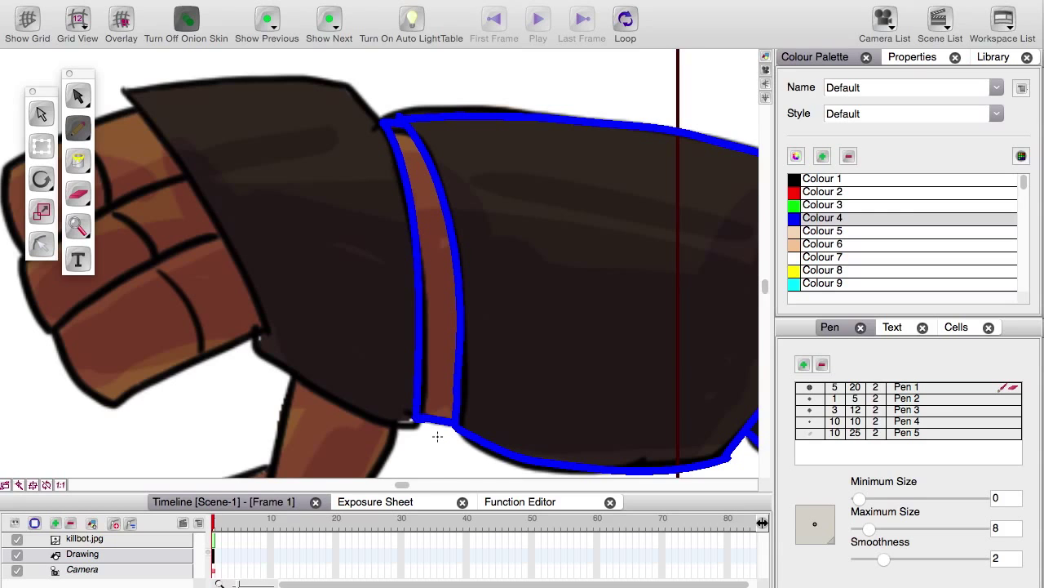
Trace the glove's inner edge from the wristband down to the base of the fingers.
key(c)
key(c)
key(c)
drag(203, 233, 188, 214)
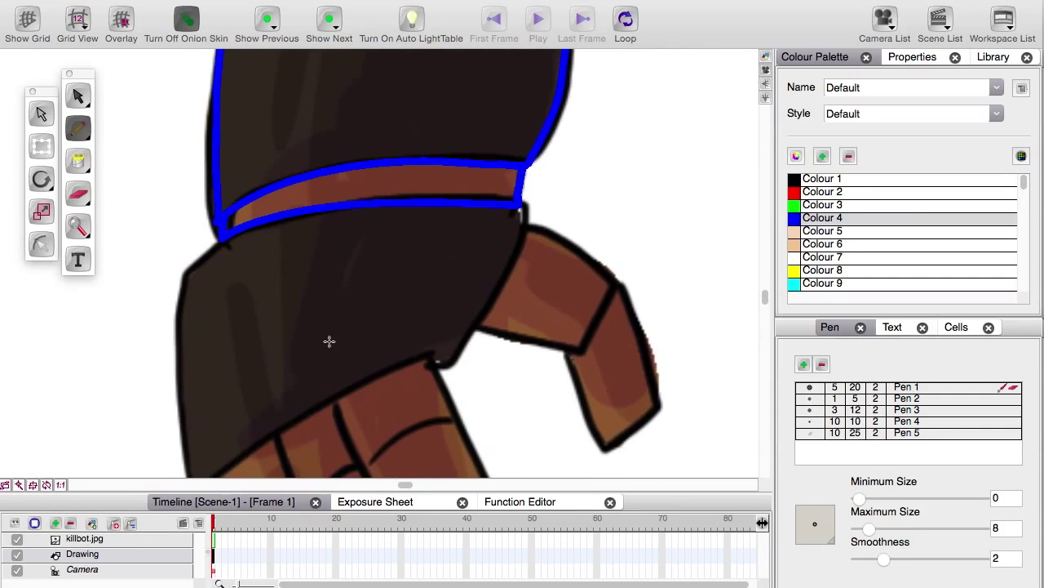
mouse_move(437, 355)
mouse_down()
mouse_move(451, 360)
mouse_move(526, 224)
mouse_move(529, 198)
mouse_up()
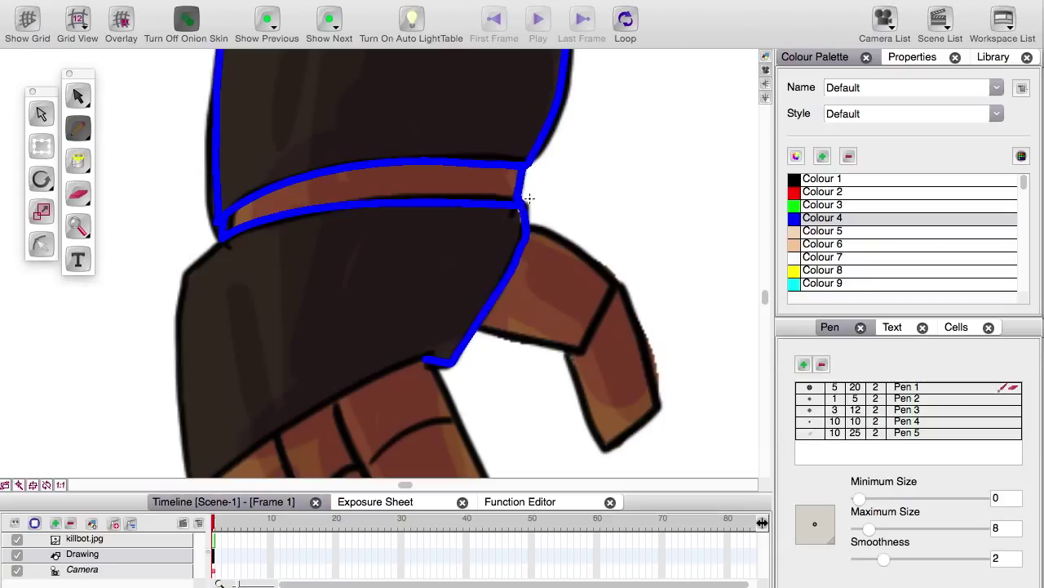
Trace the thumb's outline and the joint line across its middle.
mouse_move(477, 330)
mouse_down()
mouse_move(561, 337)
mouse_move(604, 420)
mouse_move(655, 379)
mouse_move(626, 285)
mouse_up()
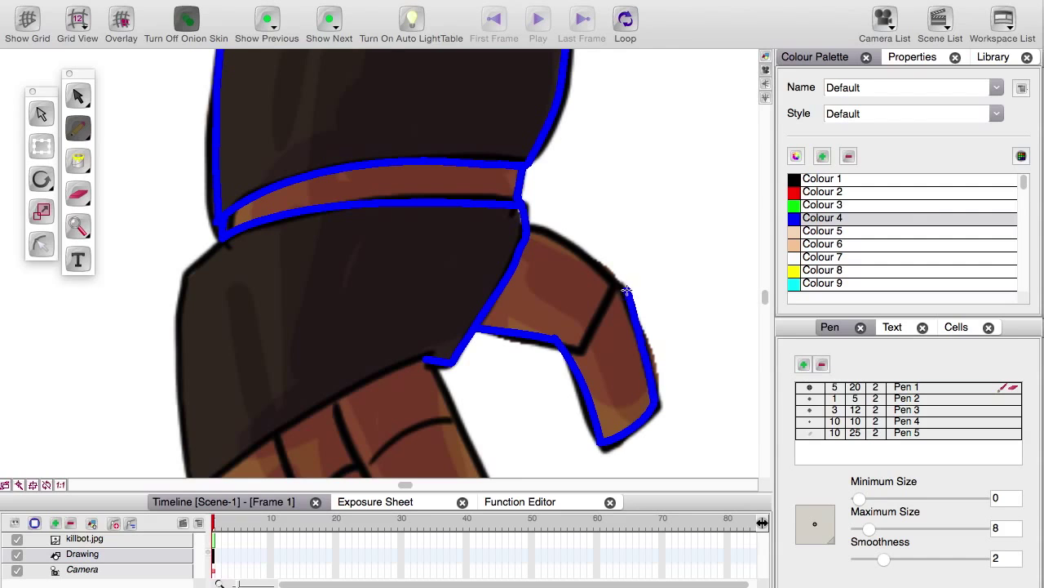
drag(530, 222, 626, 284)
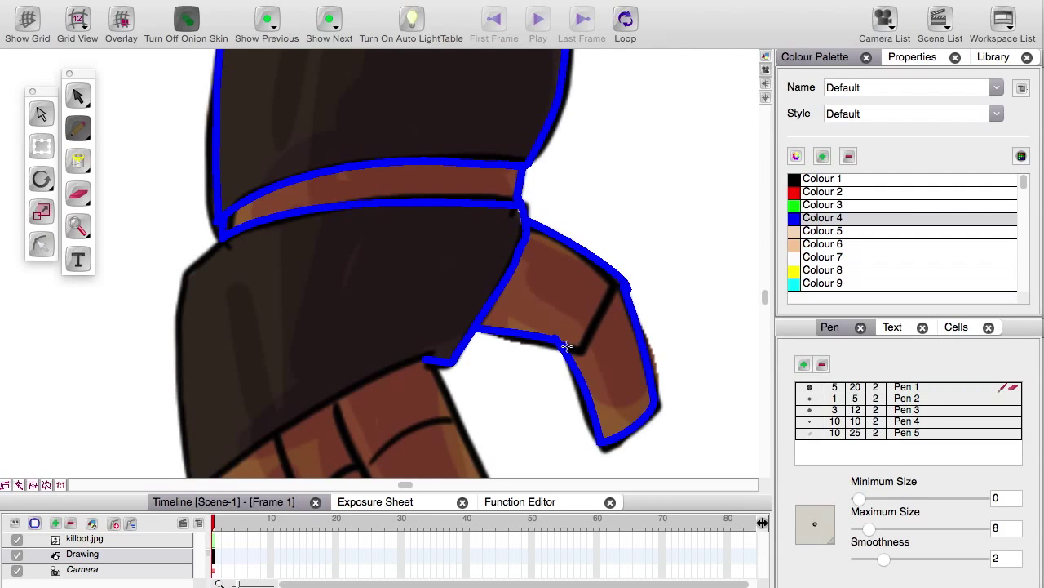
drag(567, 346, 613, 277)
Trace the sides and rounded tip of the finger nearest the thumb.
mouse_move(387, 353)
mouse_down()
mouse_move(422, 154)
mouse_move(548, 291)
mouse_up()
mouse_move(468, 346)
mouse_down()
mouse_move(538, 306)
mouse_move(546, 283)
mouse_up()
mouse_move(380, 204)
mouse_down()
mouse_move(378, 189)
mouse_move(462, 343)
mouse_up()
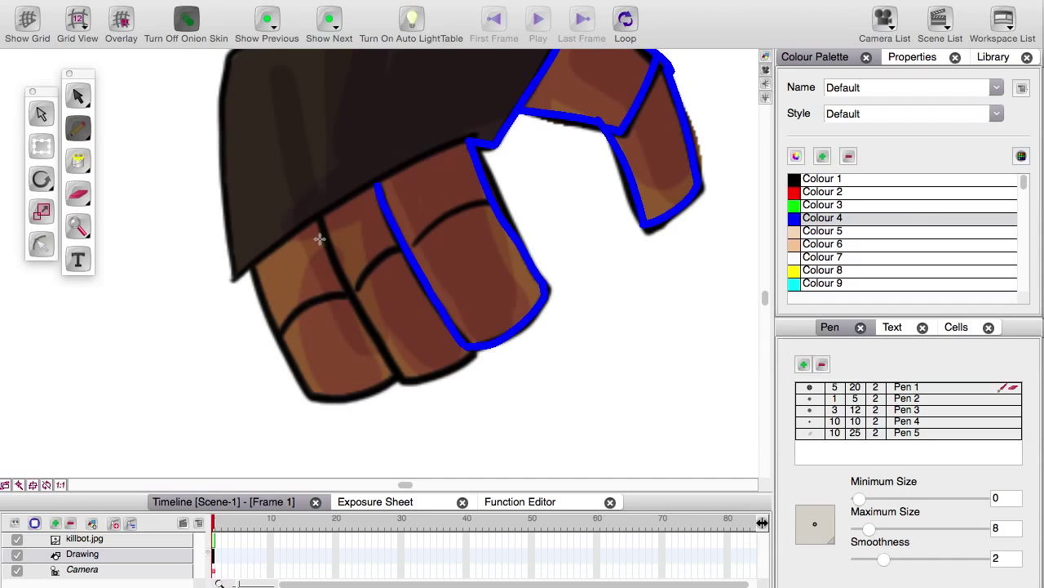
Trace the outlines of the other two fingers and the curved knuckle lines across all three fingers.
drag(320, 221, 391, 373)
key(c)
key(c)
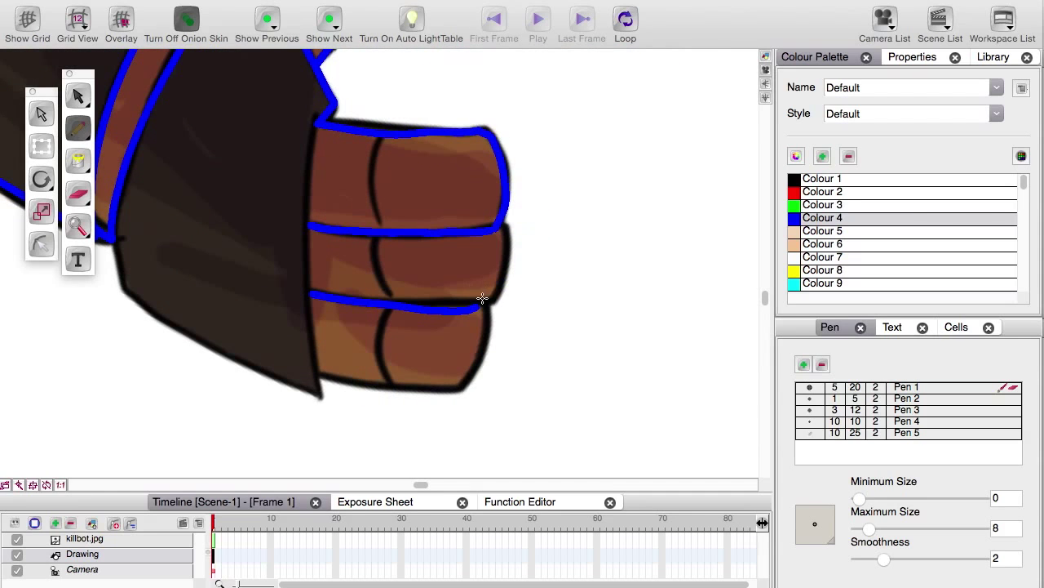
drag(482, 298, 501, 222)
drag(453, 386, 477, 300)
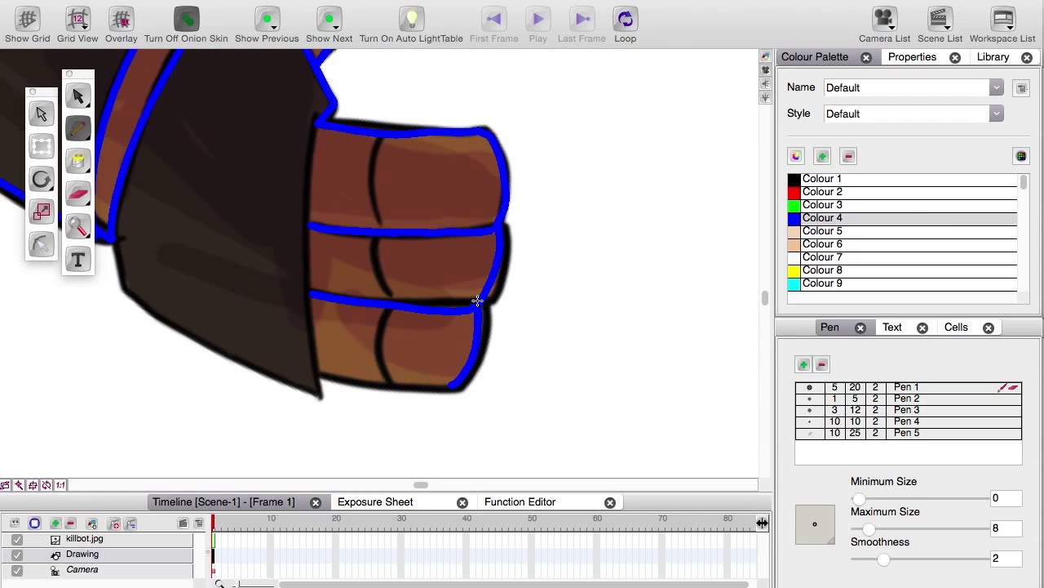
key(v)
key(v)
key(v)
drag(263, 198, 254, 339)
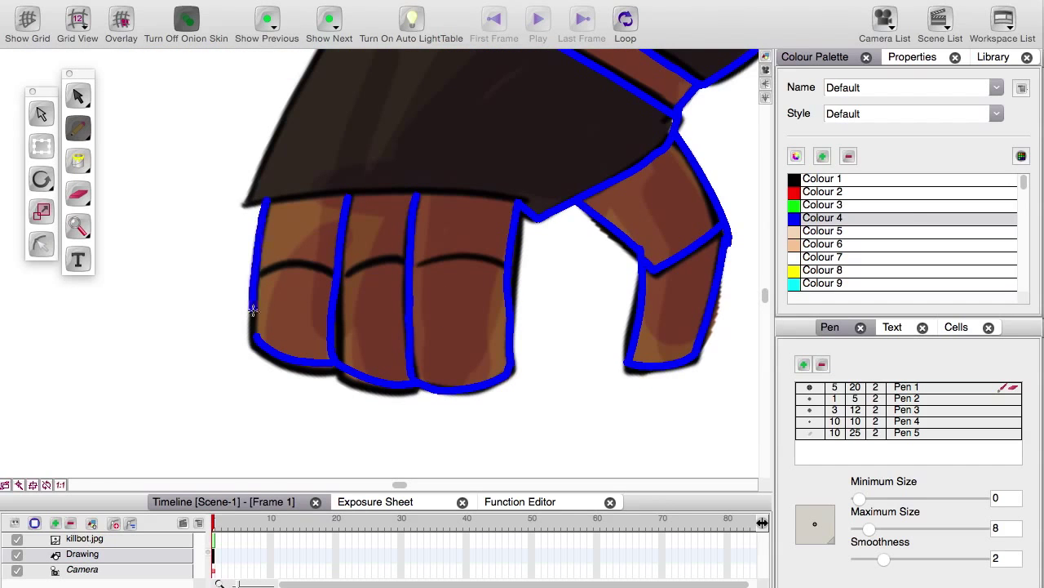
drag(256, 278, 503, 267)
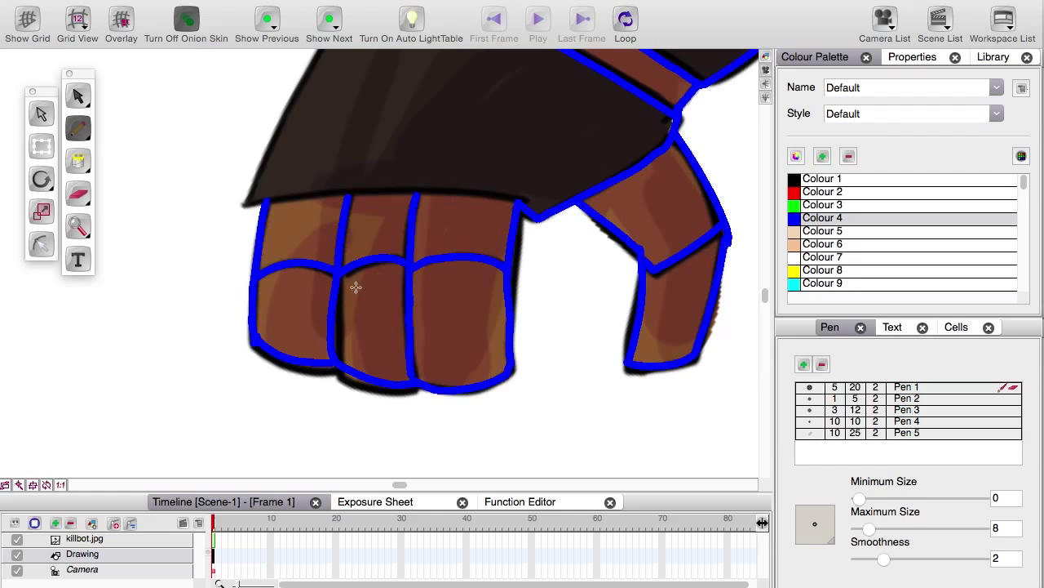
Trace the glove's hem across the base of the fingers, redrawing the stroke to follow the reference more closely.
key(c)
key(c)
key(v)
key(v)
key(v)
key(v)
key(v)
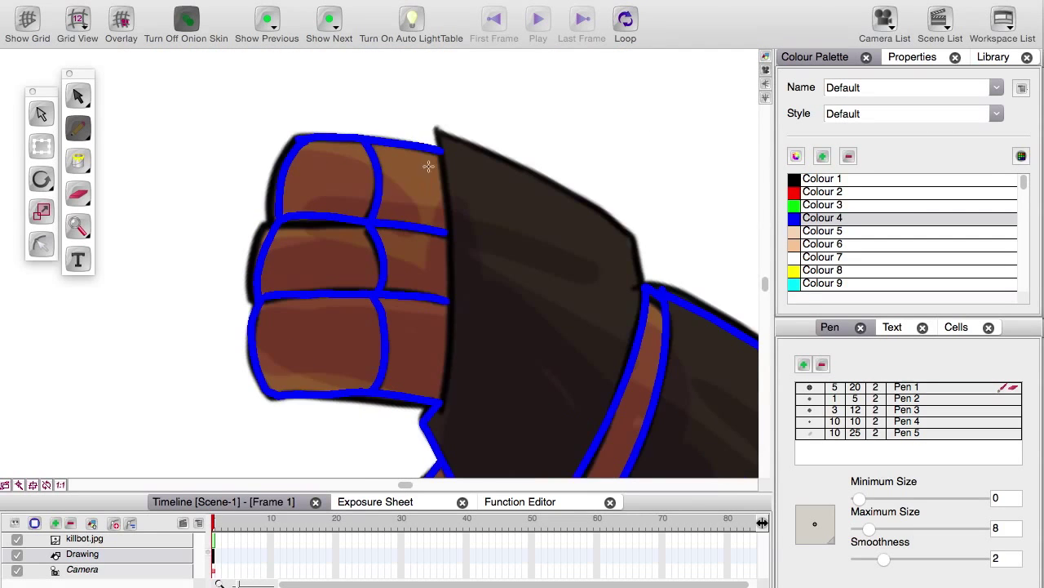
key(c)
drag(365, 112, 500, 356)
key(2)
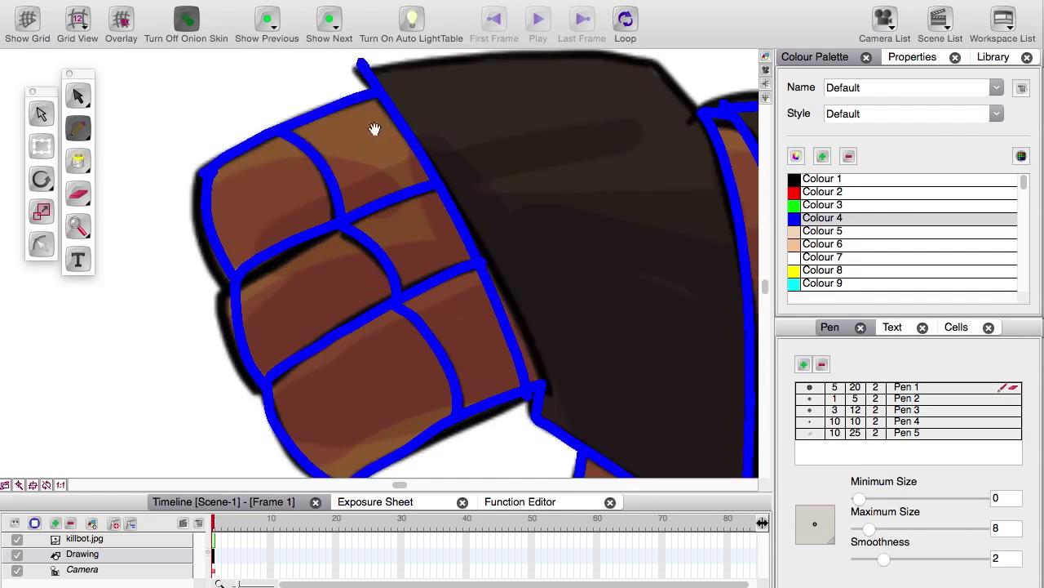
key(ctrl+z)
key(1)
drag(362, 119, 502, 355)
key(ctrl+z)
key(ctrl+z)
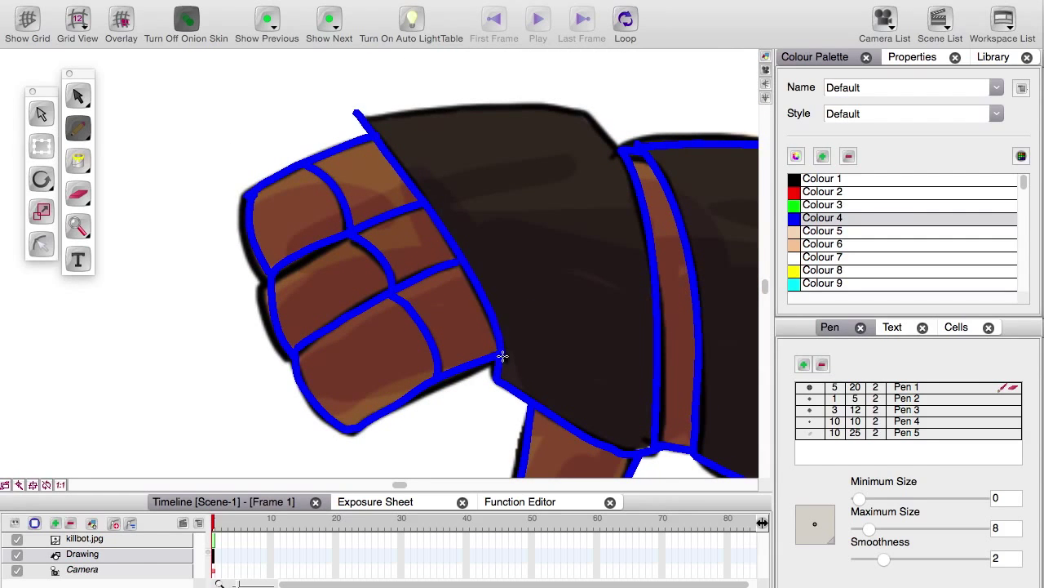
Trace the glove's outer edge from the wristband to the hem's pointed tip, redrawing the short stroke near the wrist.
key(2)
key(2)
key(2)
key(2)
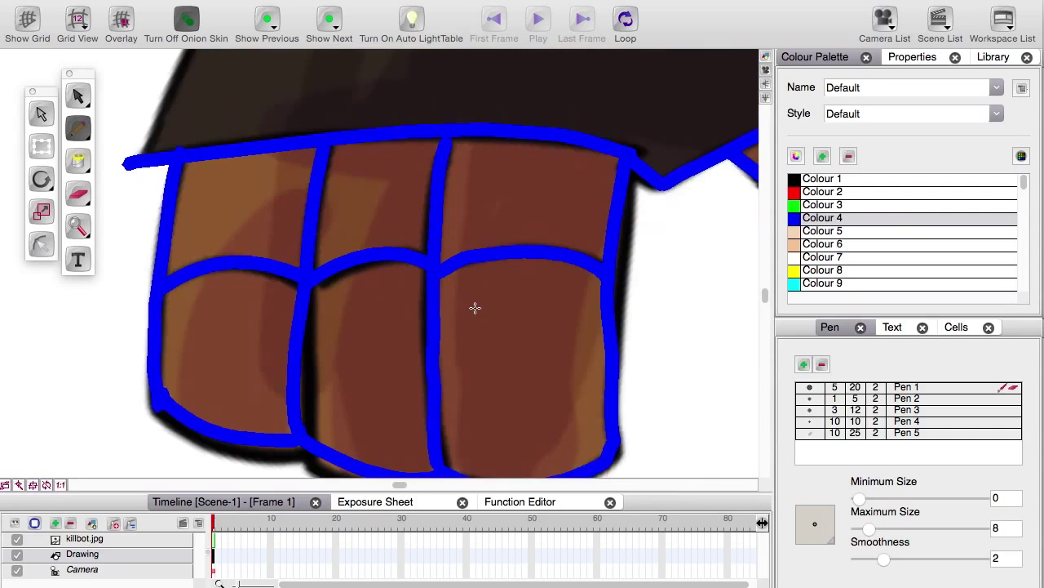
key(1)
key(1)
key(1)
key(v)
key(v)
key(v)
key(v)
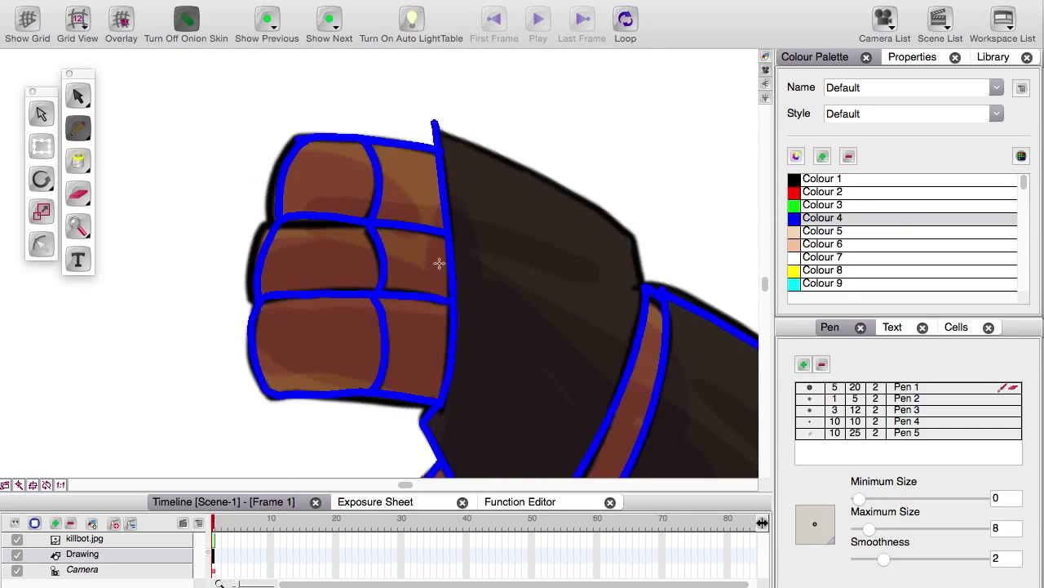
drag(528, 340, 438, 267)
drag(524, 292, 498, 353)
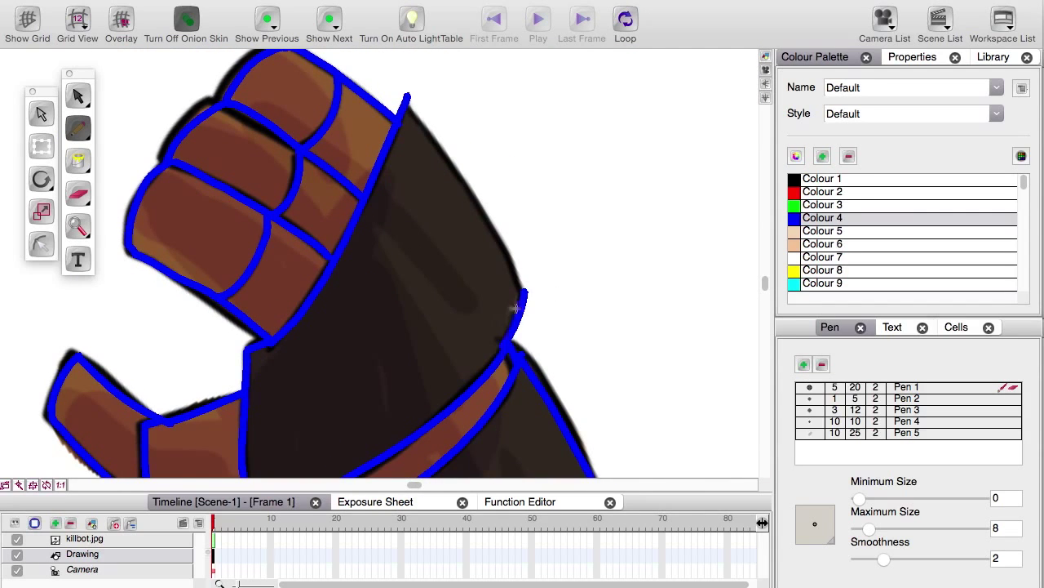
key(ctrl+z)
drag(523, 287, 507, 329)
mouse_move(410, 101)
mouse_down()
mouse_move(513, 291)
mouse_move(399, 88)
mouse_move(523, 285)
mouse_up()
key(ctrl+z)
key(ctrl+z)
Hide the killbot.jpg reference layer to check the traced line work of both arms, and show it again.
key(1)
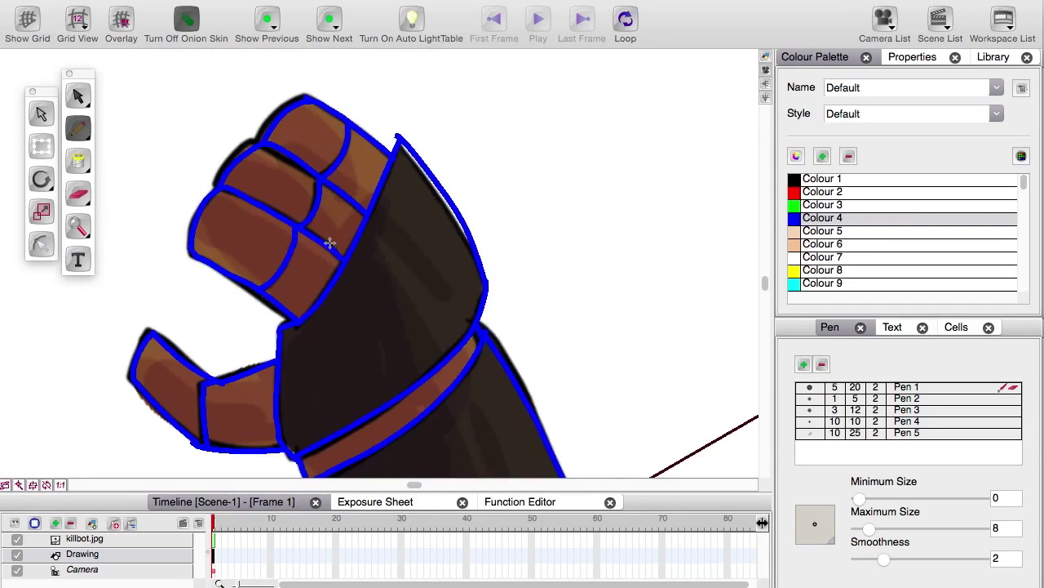
key(c)
key(c)
key(c)
key(c)
key(c)
drag(354, 304, 297, 409)
scroll(297, 409, down, 3)
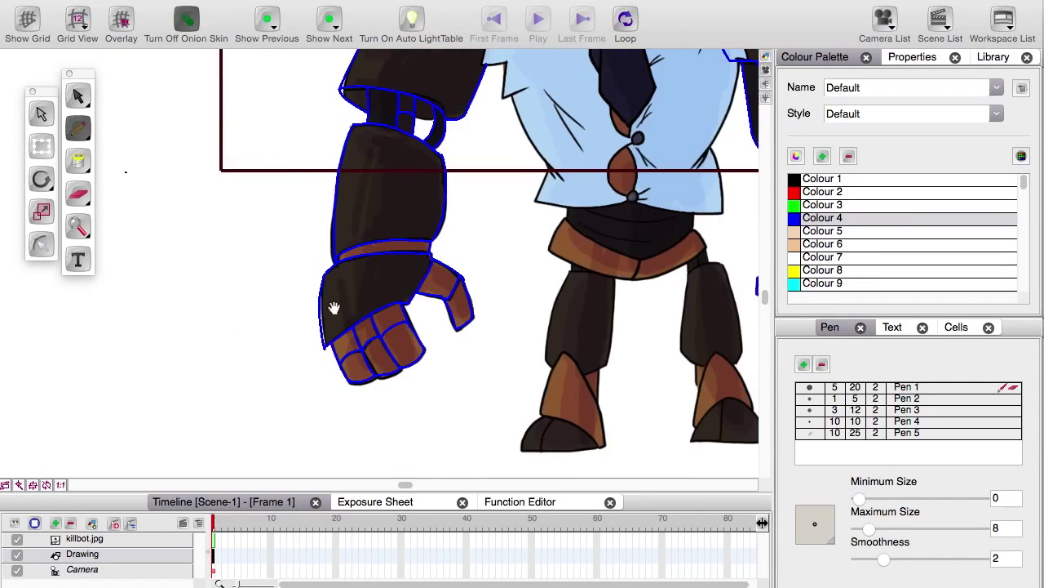
scroll(334, 303, up, 1)
scroll(315, 399, down, 1)
drag(167, 355, 118, 379)
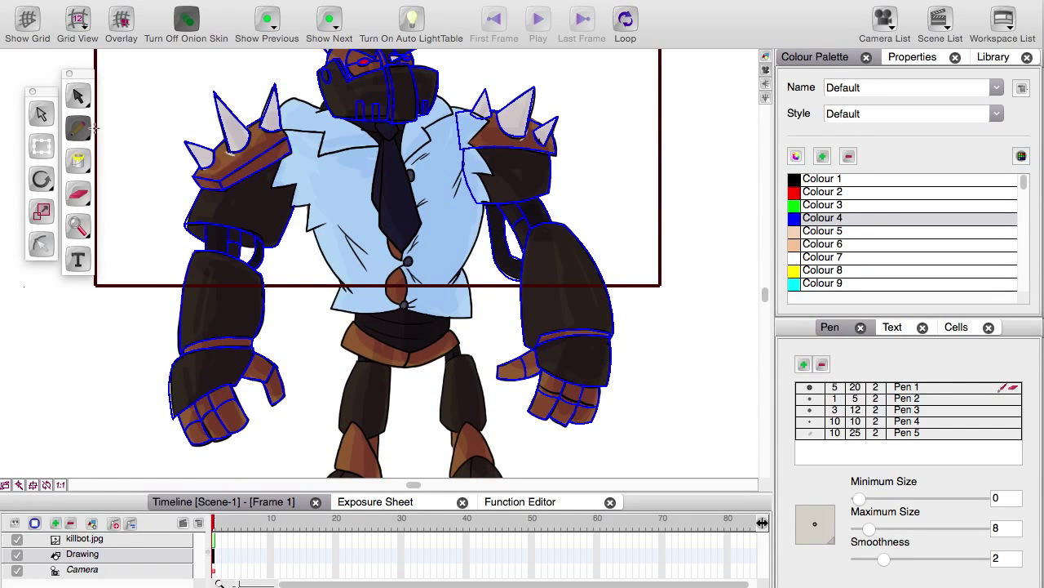
click(17, 540)
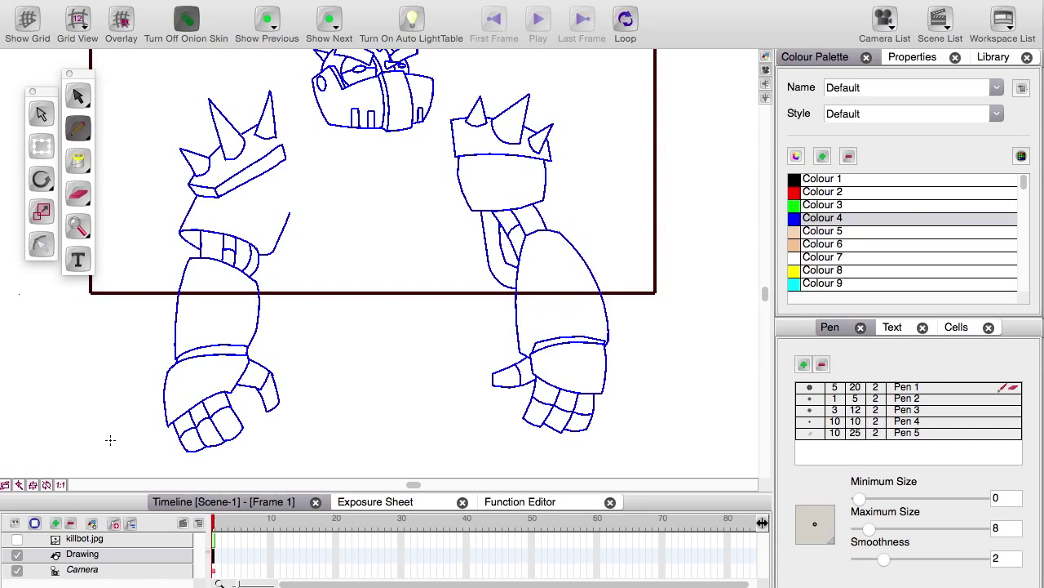
click(18, 539)
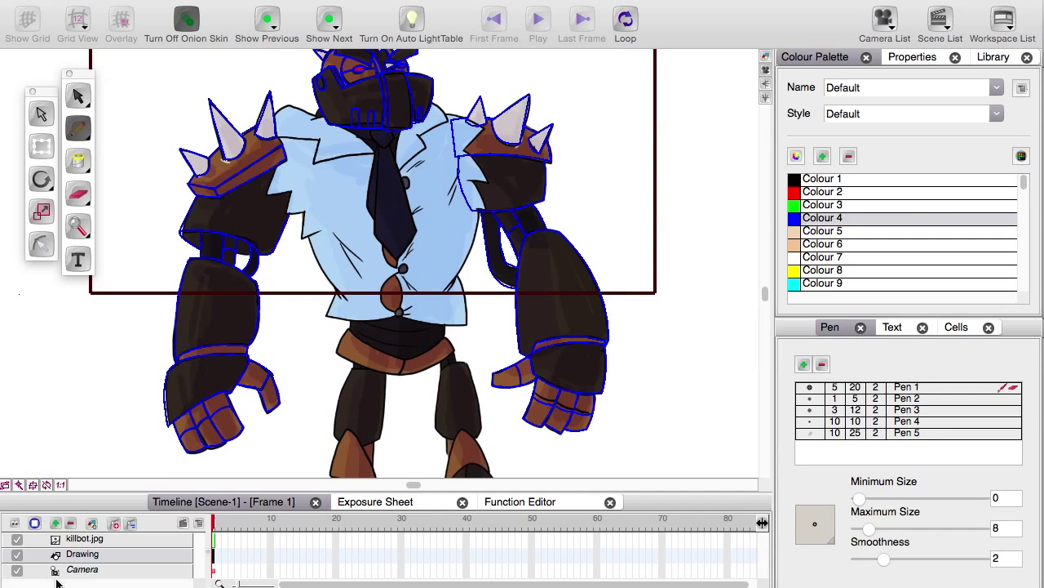